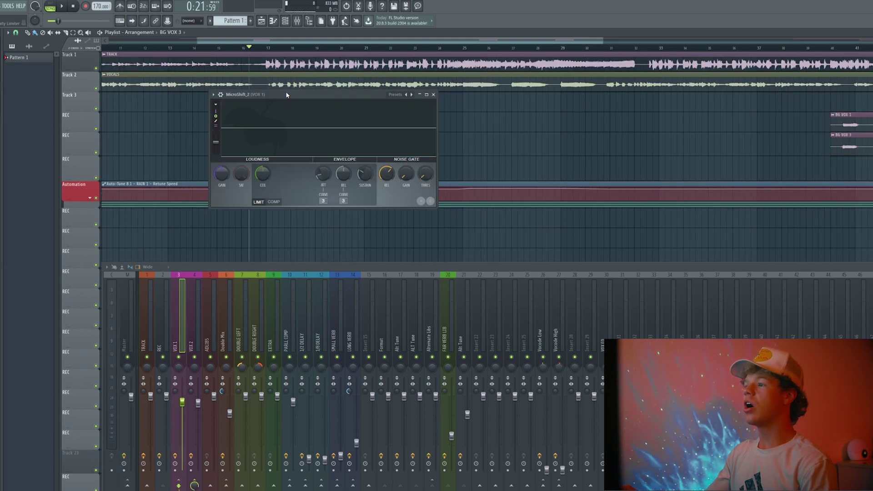
Solo the VOCALS track and play a passage through the noise gate on VOX 1.
{"action": "left_click_drag", "start_coordinate": [285, 92], "coordinate": [447, 176]}
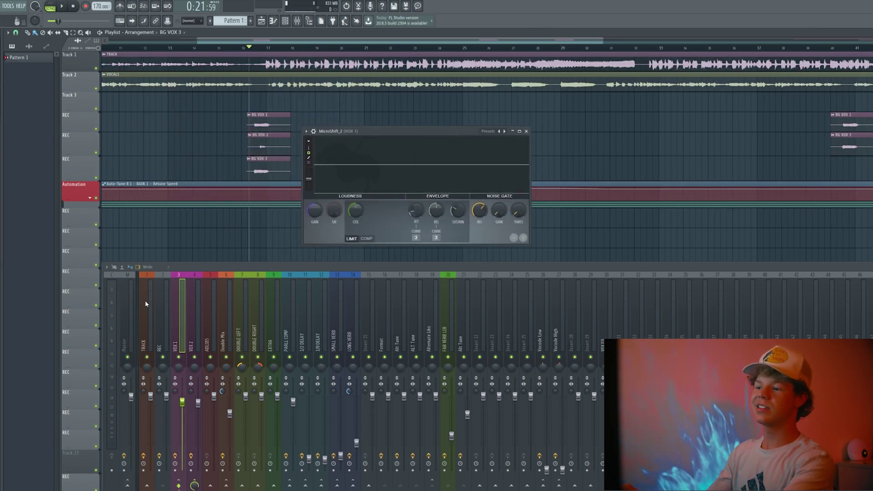
{"action": "right_click", "coordinate": [97, 88]}
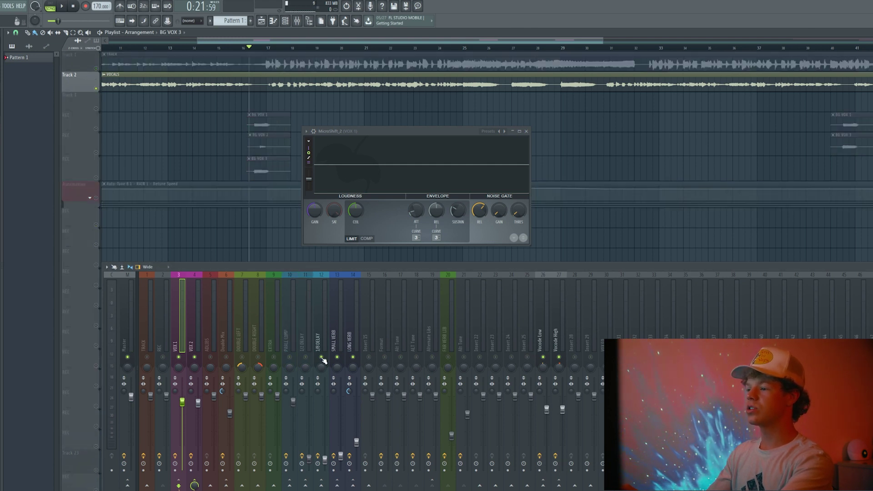
{"action": "key", "text": "space"}
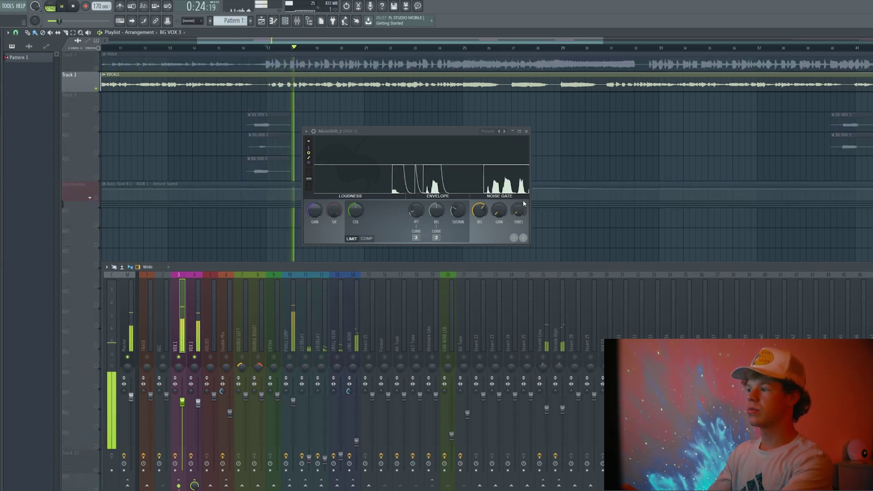
{"action": "key", "text": "space"}
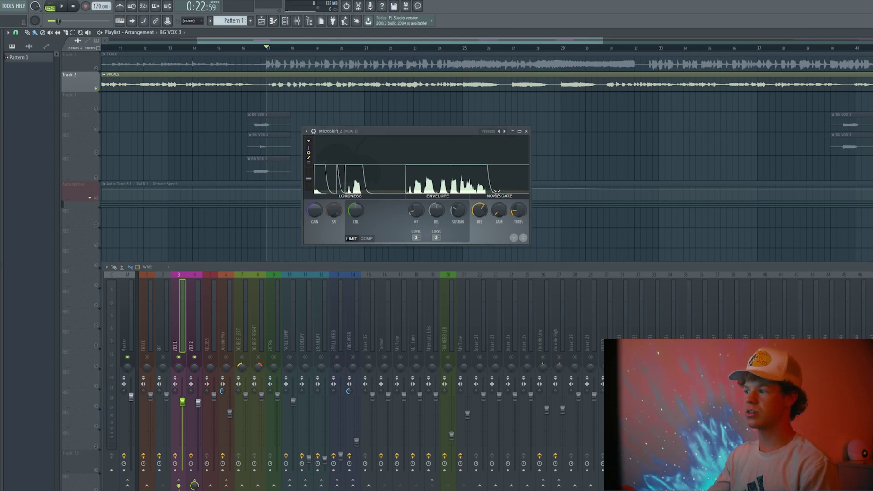
Lower the noise gate threshold on VOX 1 and close the gate plugin.
{"action": "left_click_drag", "start_coordinate": [514, 212], "coordinate": [514, 218]}
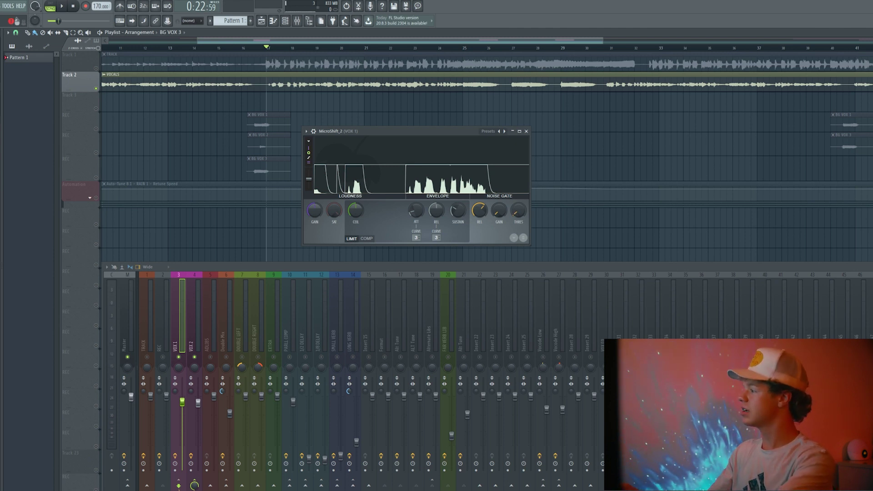
{"action": "key", "text": "Escape"}
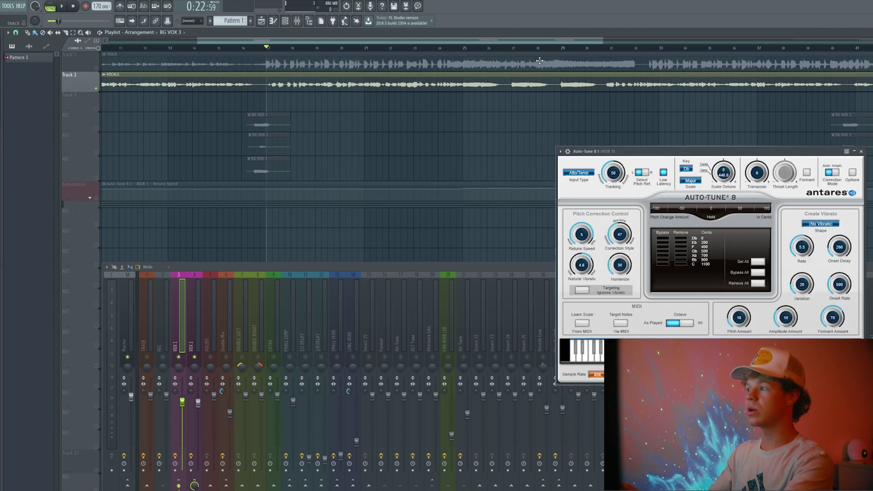
Try the Sine Wave vibrato shape in Auto-Tune on VOX 1, restore No Vibrato, and close the plugin.
{"action": "left_click_drag", "start_coordinate": [722, 145], "coordinate": [336, 103]}
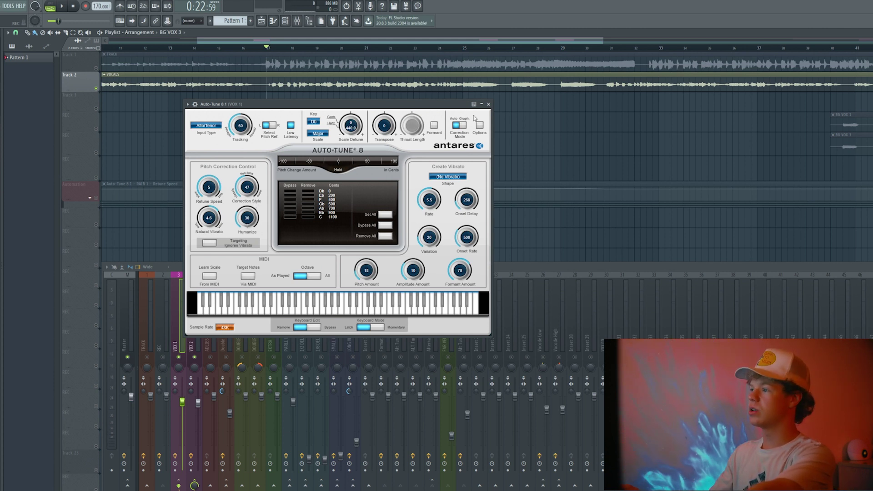
{"action": "left_click_drag", "start_coordinate": [434, 108], "coordinate": [423, 108]}
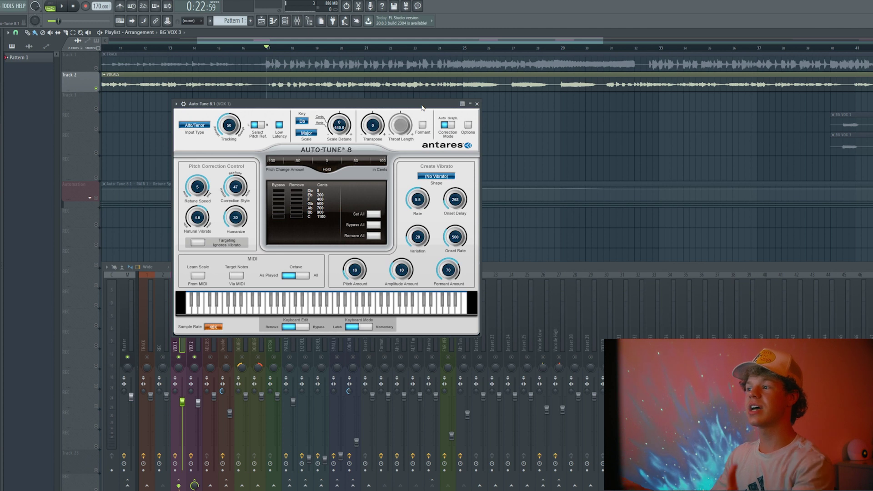
{"action": "left_click", "coordinate": [436, 175]}
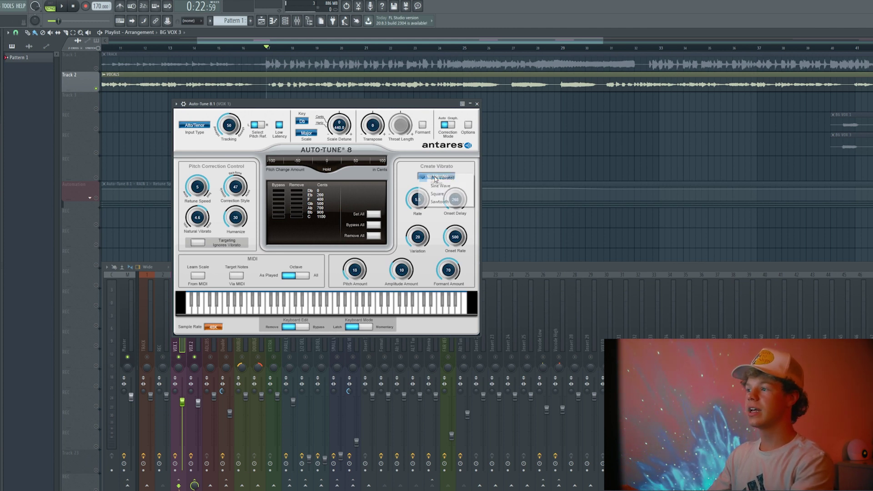
{"action": "left_click", "coordinate": [436, 186]}
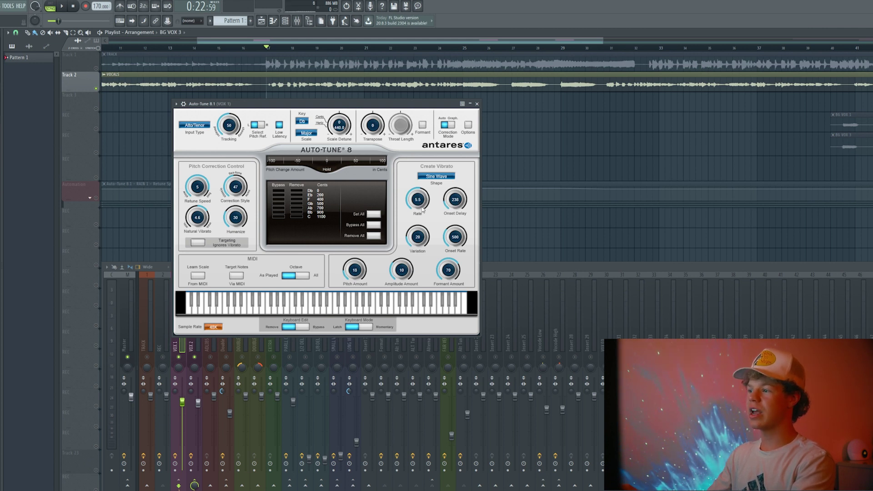
{"action": "left_click", "coordinate": [442, 177]}
{"action": "left_click", "coordinate": [439, 180]}
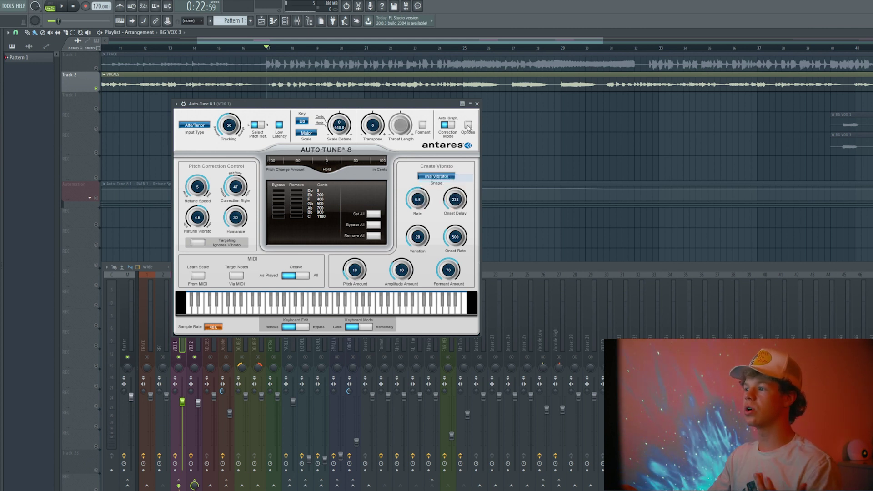
{"action": "left_click", "coordinate": [477, 104]}
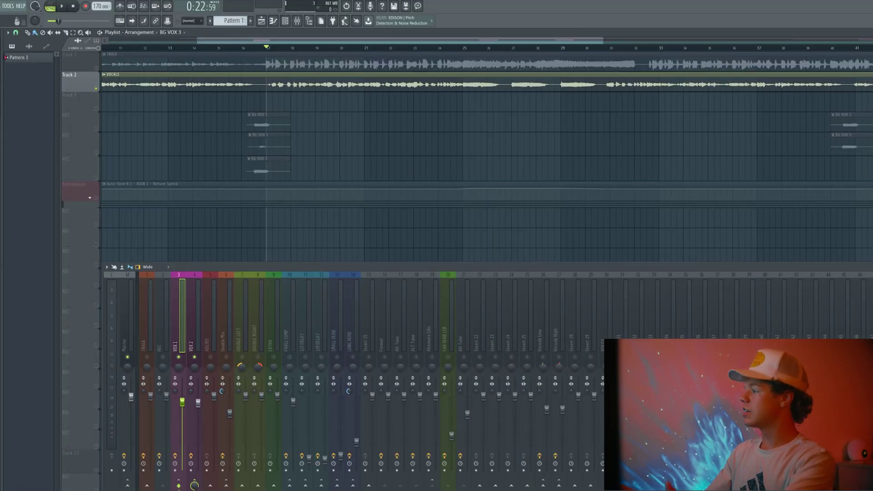
Open the FabFilter Pro-Q 3 on VOX 1 and place its window so the whole EQ curve is in view.
{"action": "left_click", "coordinate": [871, 314]}
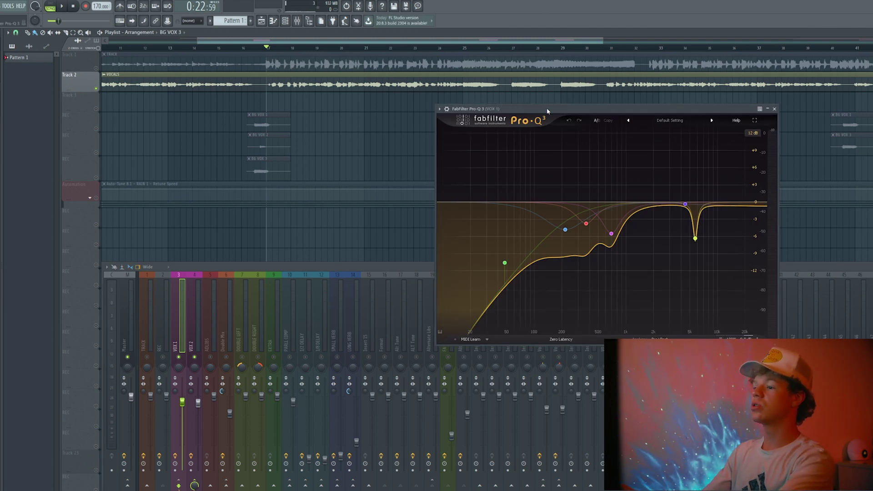
{"action": "left_click_drag", "start_coordinate": [523, 109], "coordinate": [483, 110]}
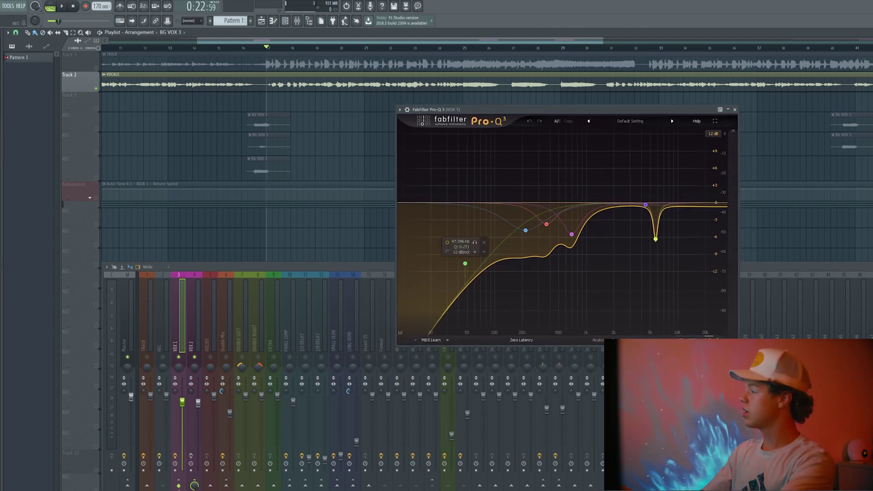
{"action": "key", "text": "F9"}
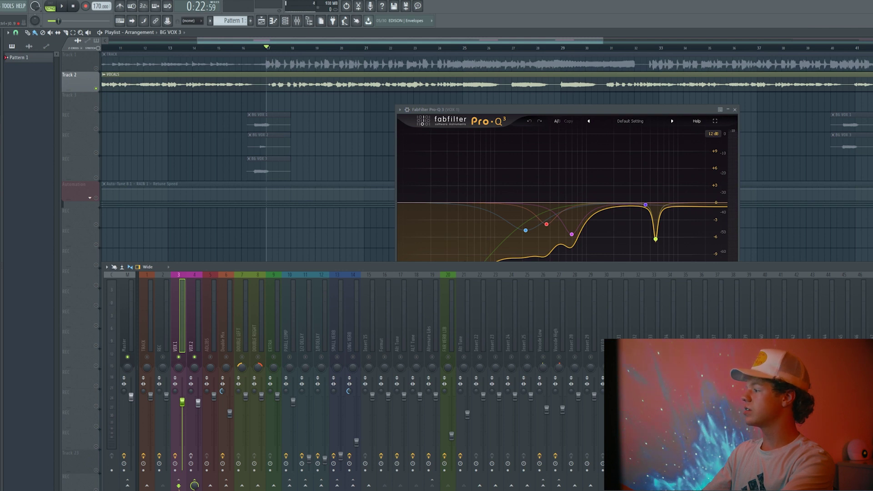
{"action": "left_click", "coordinate": [557, 110]}
{"action": "left_click_drag", "start_coordinate": [558, 110], "coordinate": [515, 84]}
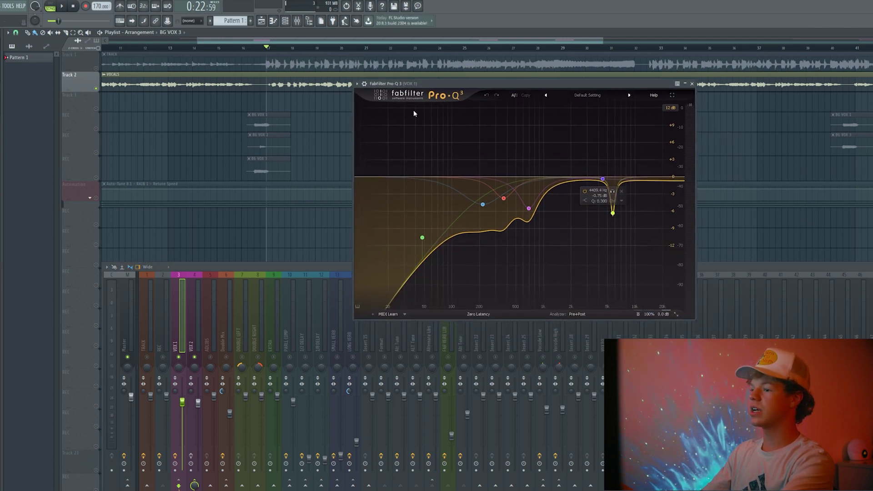
Play the soloed vocal through Pro-Q 3 on VOX 1, examine the EQ's cut bands, and close the plugin.
{"action": "key", "text": "F9"}
{"action": "key", "text": "space"}
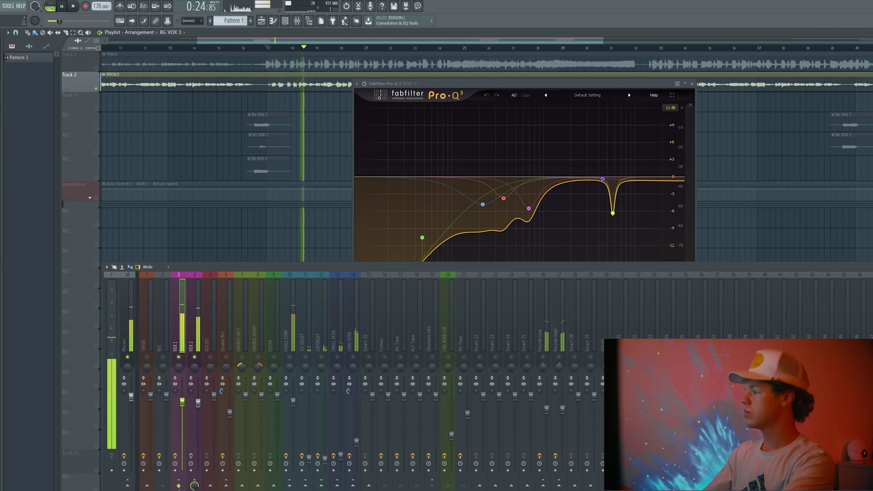
{"action": "key", "text": "space"}
{"action": "key", "text": "space"}
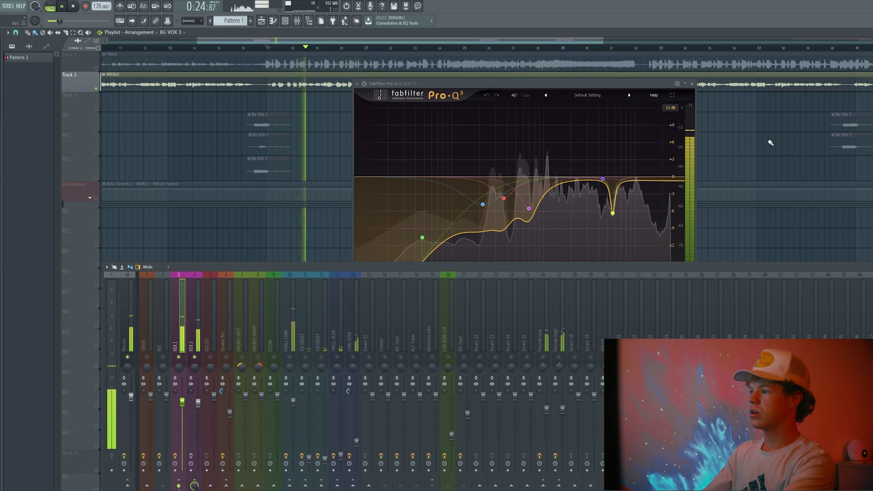
{"action": "key", "text": "space"}
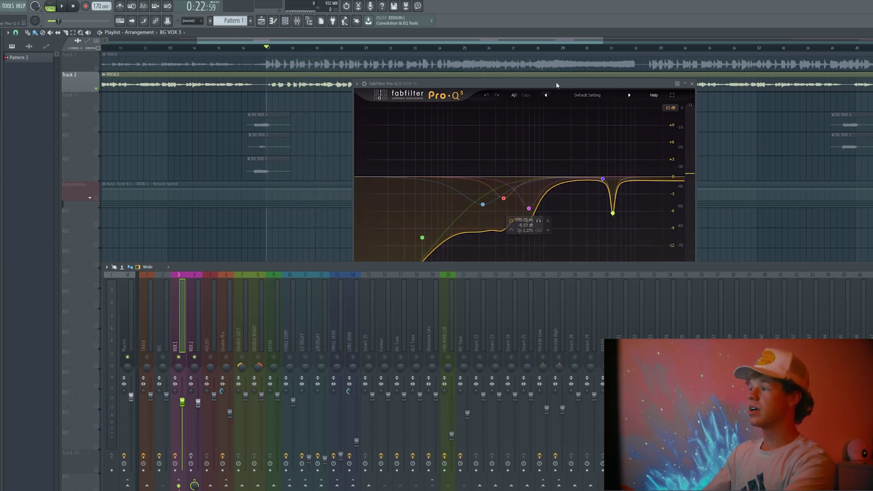
{"action": "left_click", "coordinate": [529, 207]}
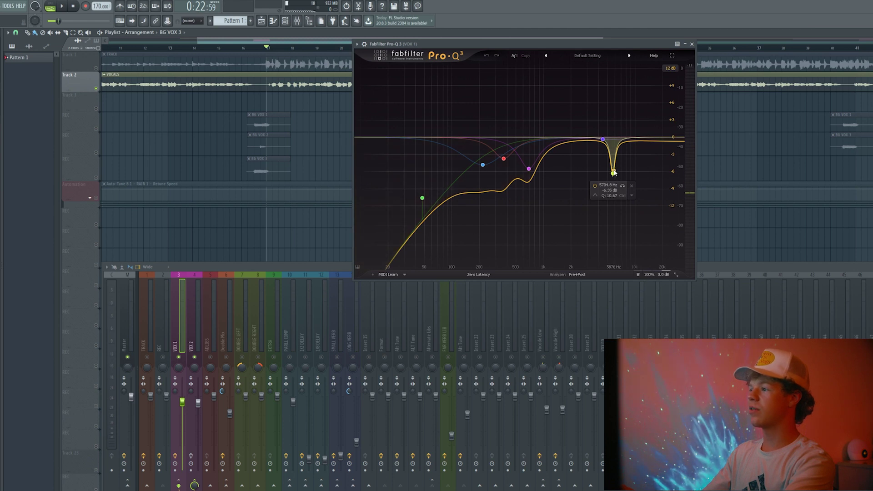
{"action": "left_click", "coordinate": [692, 44]}
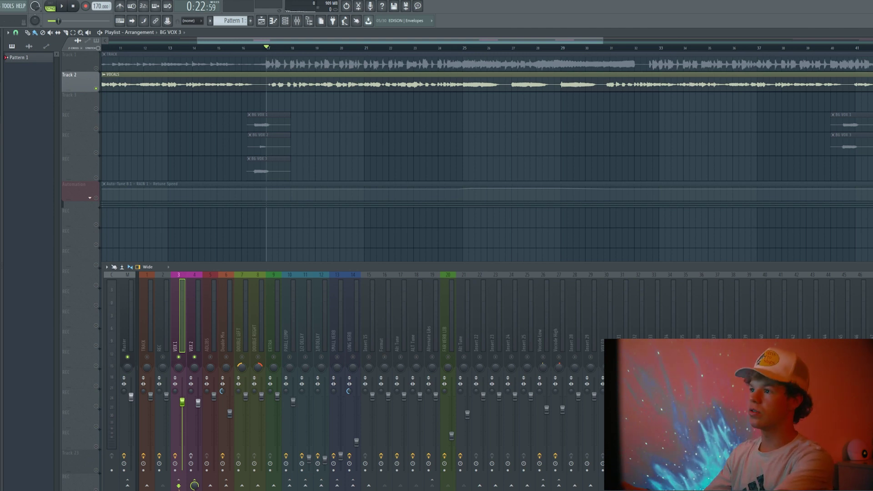
Enlarge the VOCALS track to show its waveform clearly and set the playback position between bars 13 and 14.
{"action": "scroll", "coordinate": [471, 49], "scroll_direction": "down", "scroll_amount": 4}
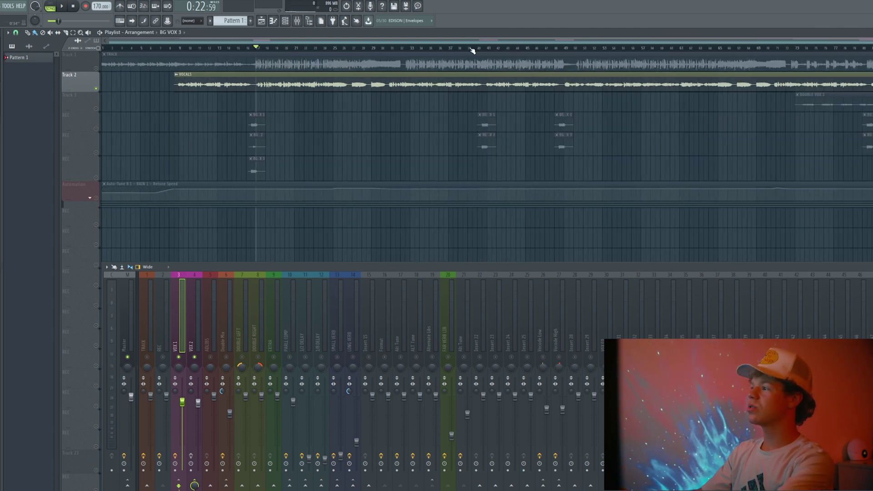
{"action": "left_click_drag", "start_coordinate": [175, 92], "coordinate": [176, 156]}
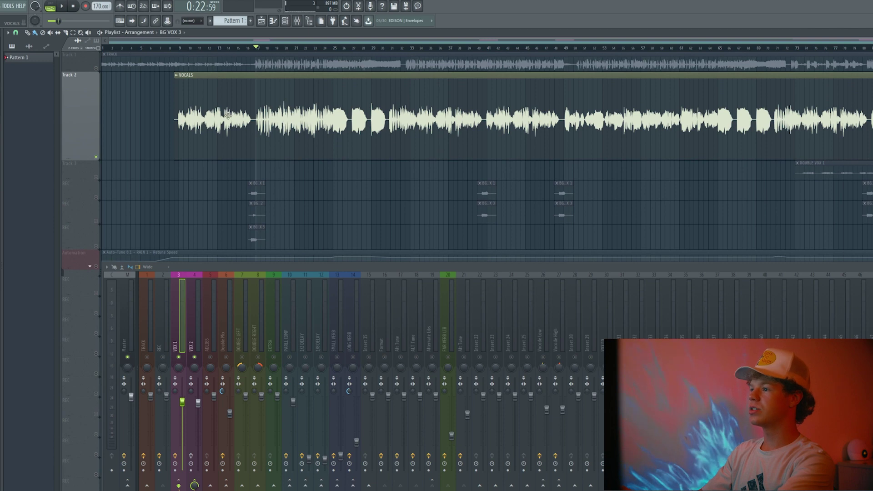
{"action": "scroll", "coordinate": [221, 50], "scroll_direction": "up", "scroll_amount": 5}
{"action": "left_click", "coordinate": [266, 47]}
{"action": "left_click", "coordinate": [263, 47]}
{"action": "left_click", "coordinate": [251, 48]}
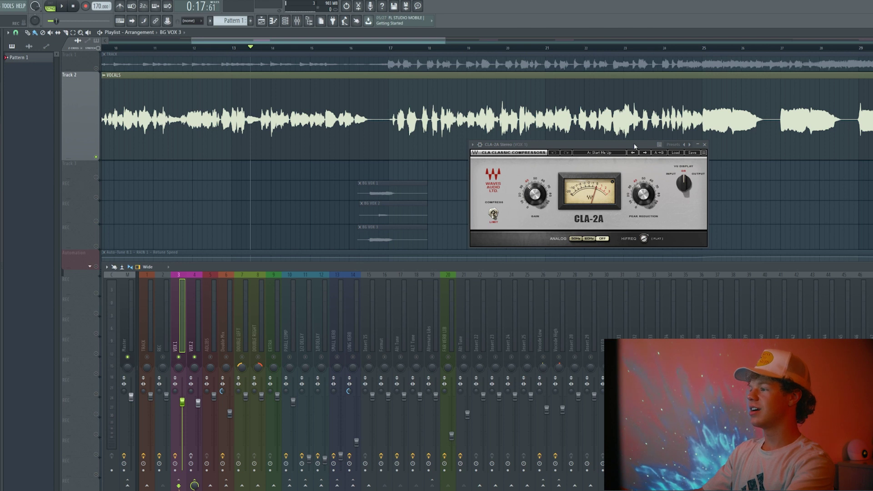
Arrange the CLA-2A and RCompressor windows of VOX 1 side by side to examine their compression settings.
{"action": "left_click_drag", "start_coordinate": [609, 143], "coordinate": [550, 146]}
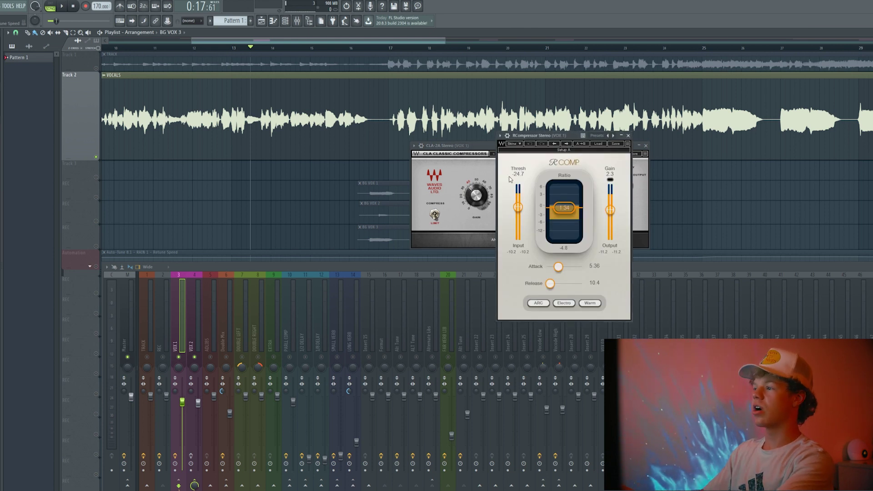
{"action": "left_click_drag", "start_coordinate": [520, 136], "coordinate": [230, 128]}
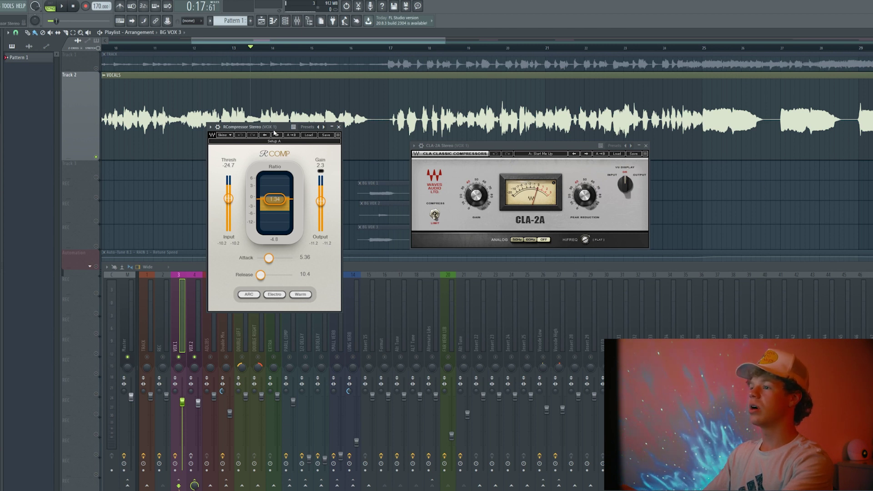
{"action": "left_click_drag", "start_coordinate": [274, 133], "coordinate": [282, 139]}
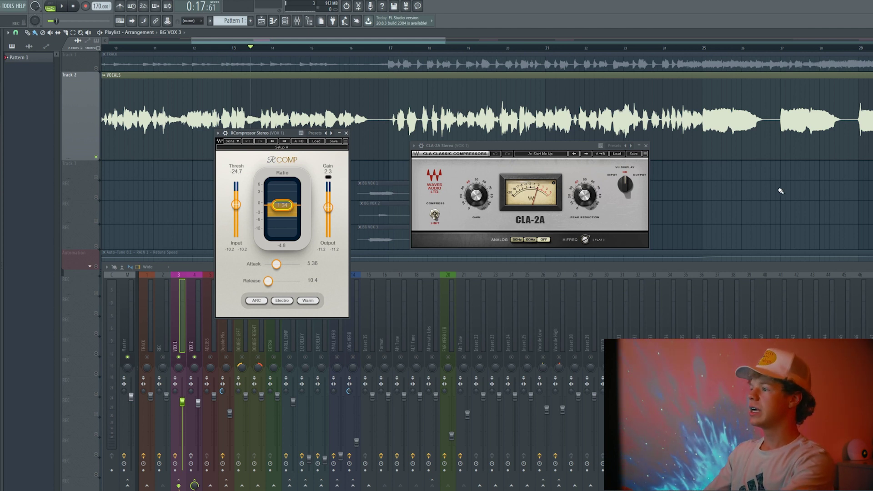
{"action": "left_click_drag", "start_coordinate": [579, 145], "coordinate": [539, 141]}
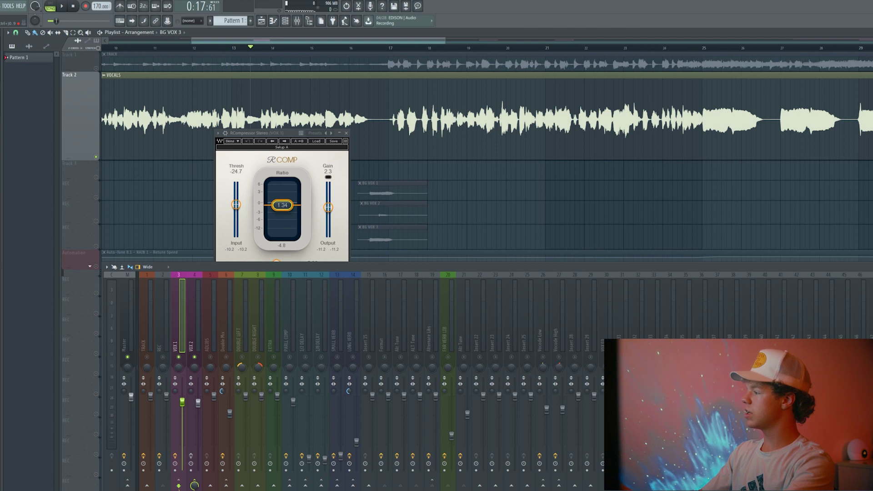
Play the vocal passage repeatedly to judge the compression on VOX 1, and close RCompressor.
{"action": "key", "text": "space"}
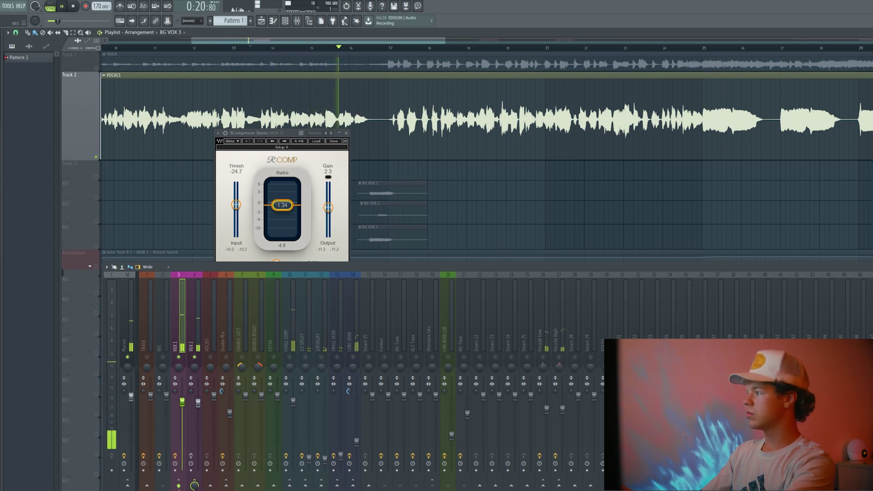
{"action": "key", "text": "space"}
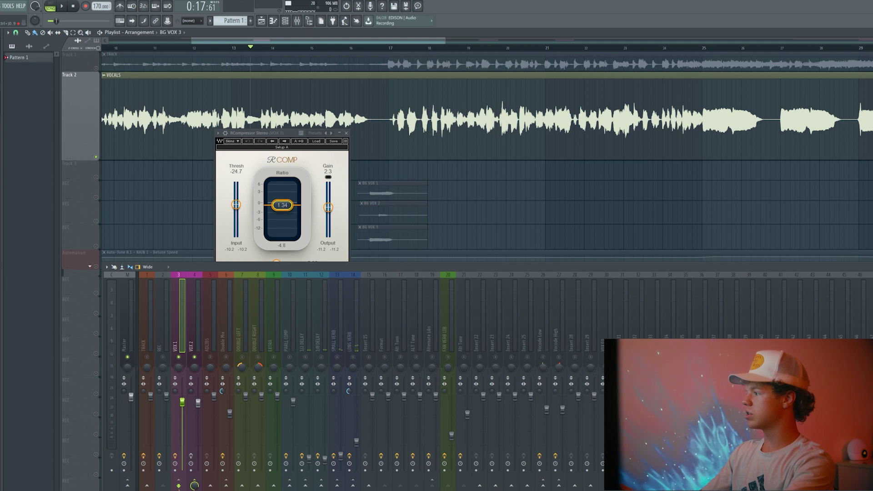
{"action": "key", "text": "space"}
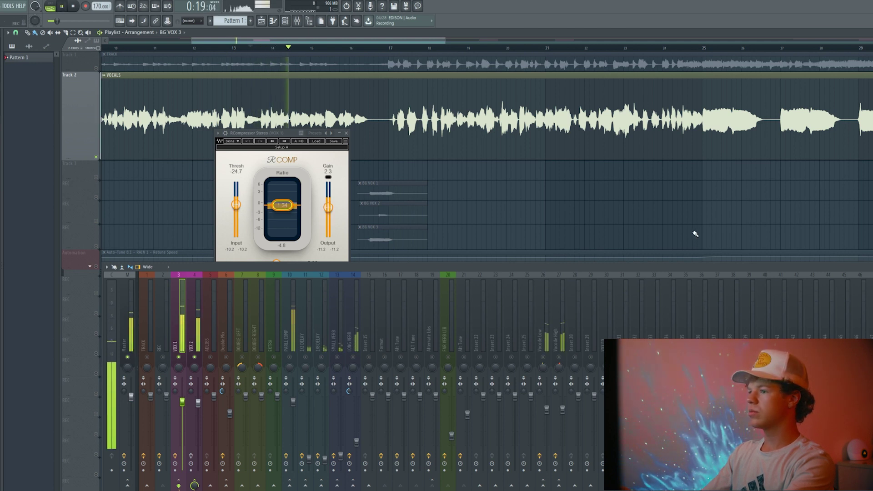
{"action": "key", "text": "Escape"}
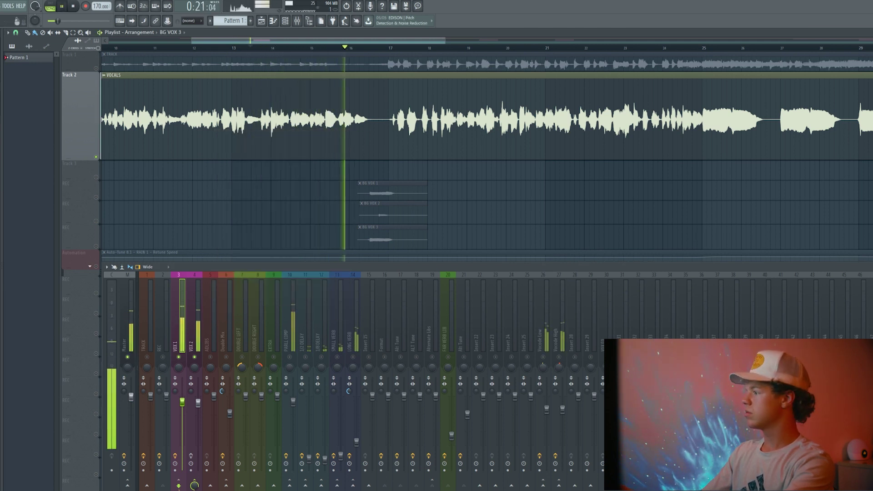
{"action": "key", "text": "space"}
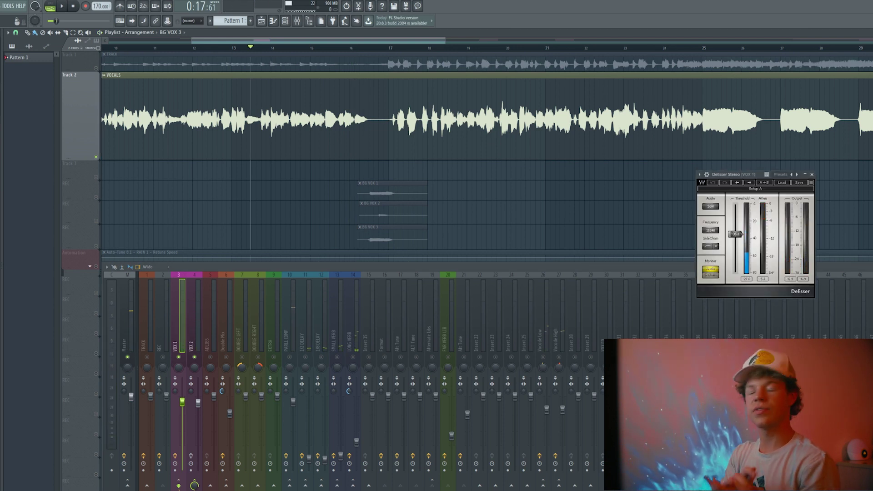
Examine the DeEsser settings on VOX 1 and close the plugin.
{"action": "left_click_drag", "start_coordinate": [733, 176], "coordinate": [520, 163]}
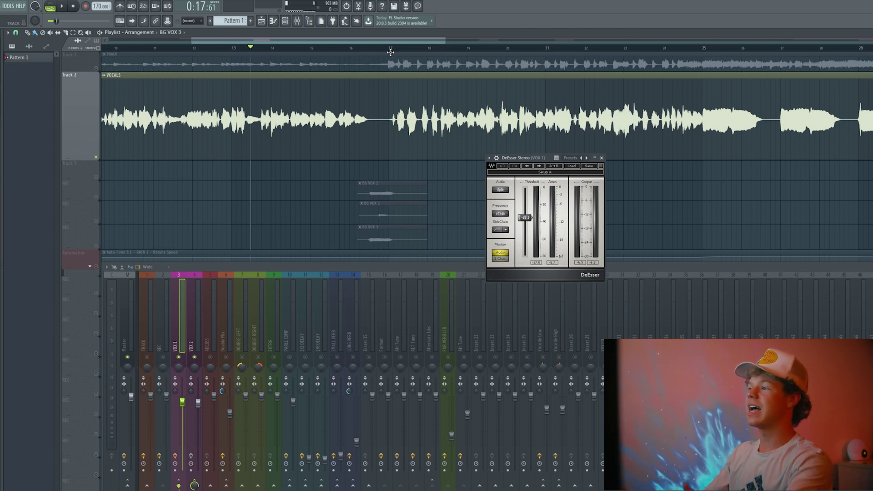
{"action": "left_click", "coordinate": [601, 157]}
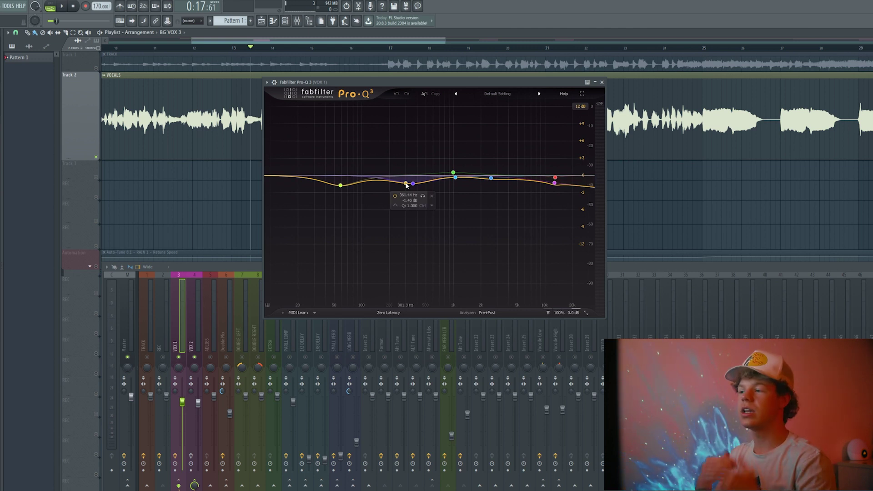
Examine the EQ bands of Pro-Q 3 on VOX 1 and close the plugin.
{"action": "left_click_drag", "start_coordinate": [406, 185], "coordinate": [585, 189]}
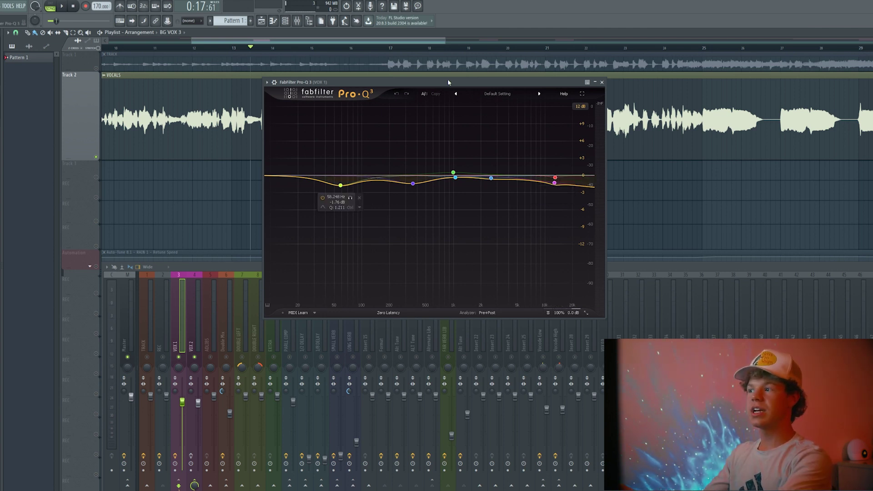
{"action": "left_click_drag", "start_coordinate": [448, 81], "coordinate": [440, 82]}
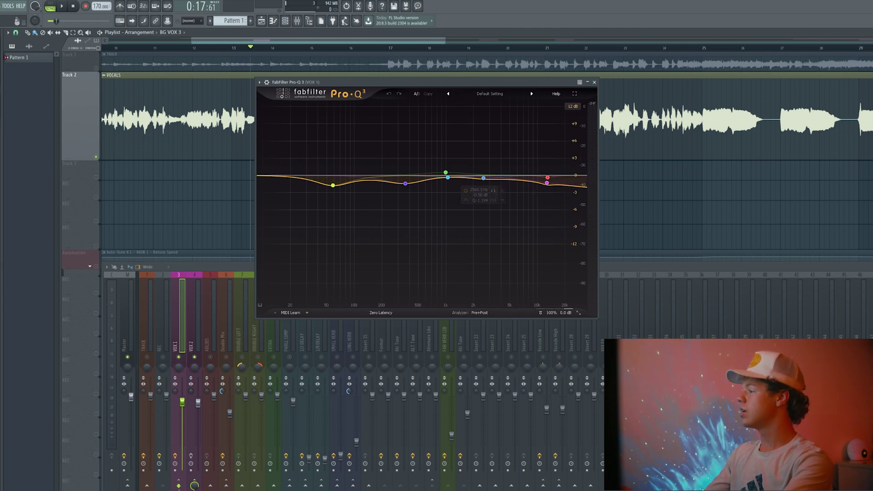
{"action": "key", "text": "Escape"}
Audition the vocals with the DeEsser of VOX 1 open, stop playback and close the plugin.
{"action": "left_click", "coordinate": [869, 328]}
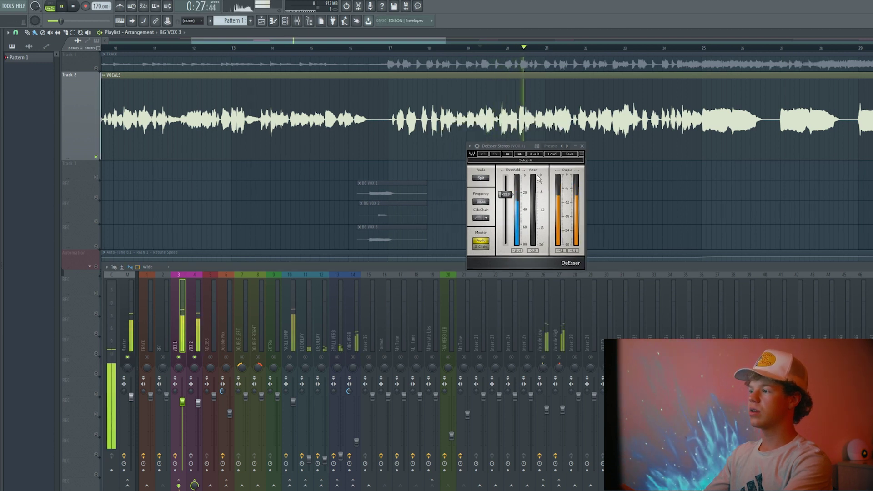
{"action": "key", "text": "space"}
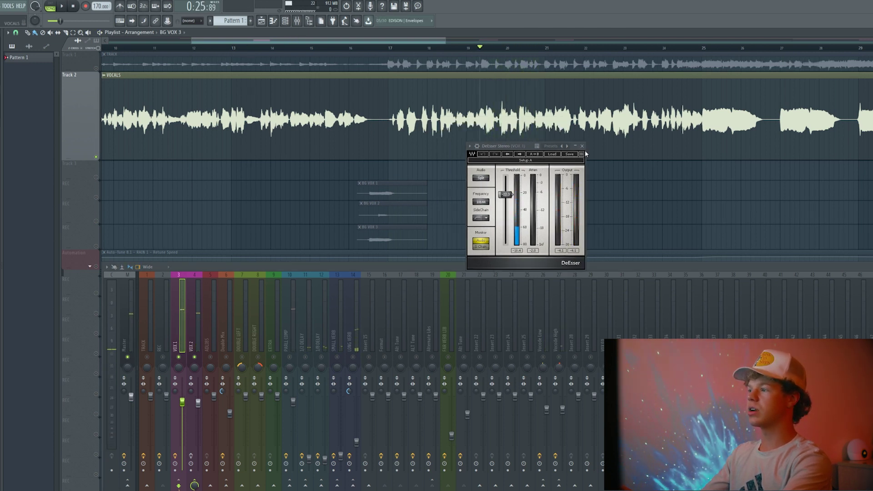
{"action": "left_click", "coordinate": [582, 146]}
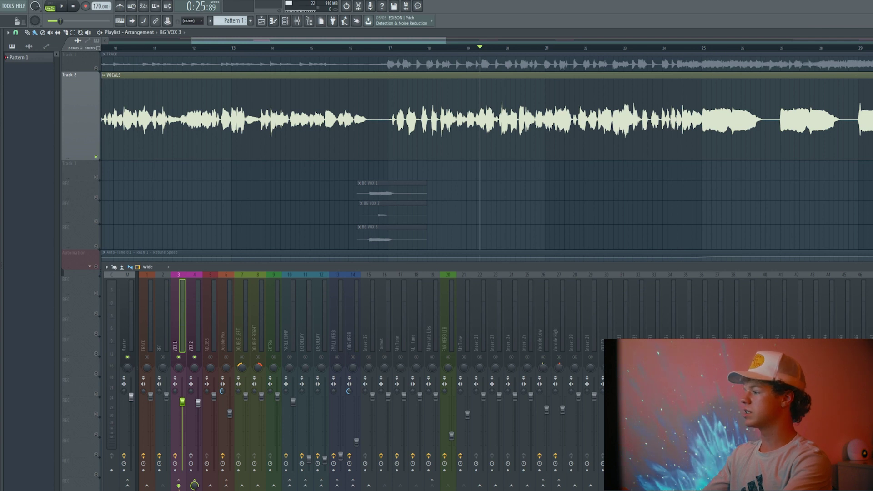
Vary the Drive of FabFilter Saturn on VOX 2 while the vocals play, and close the plugin.
{"action": "left_click", "coordinate": [191, 342]}
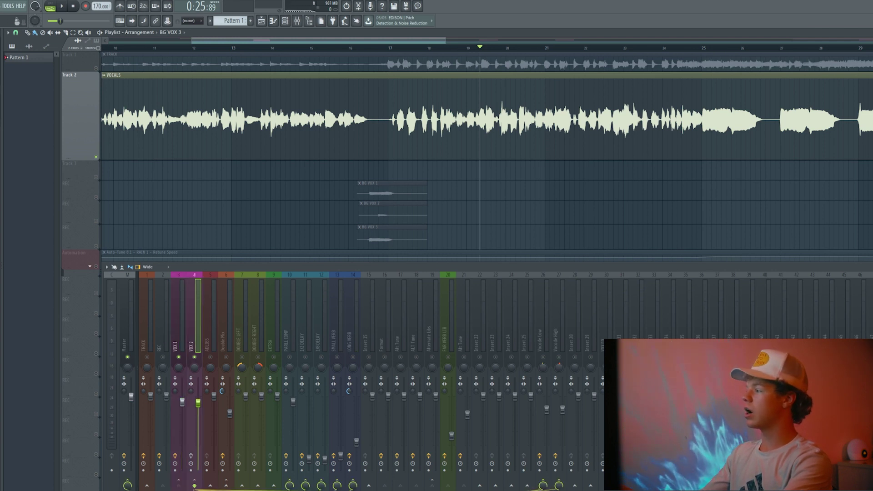
{"action": "left_click_drag", "start_coordinate": [144, 62], "coordinate": [342, 136]}
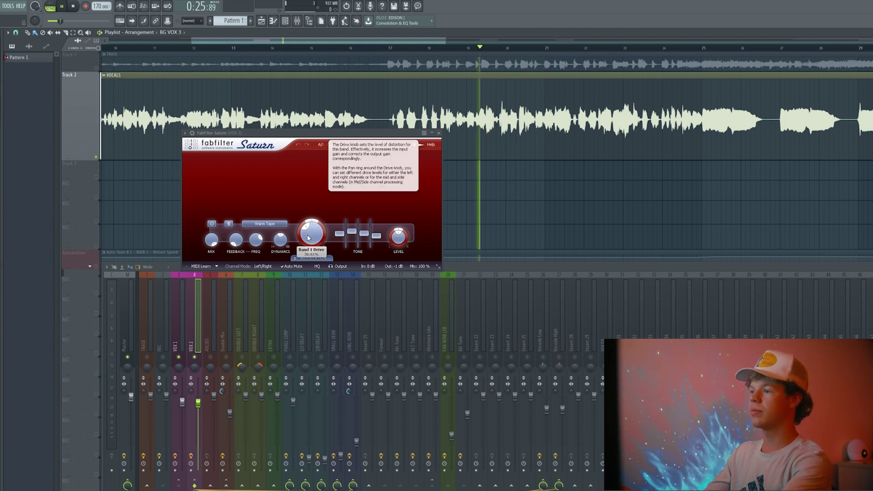
{"action": "key", "text": "space"}
{"action": "left_click_drag", "start_coordinate": [308, 237], "coordinate": [317, 205]}
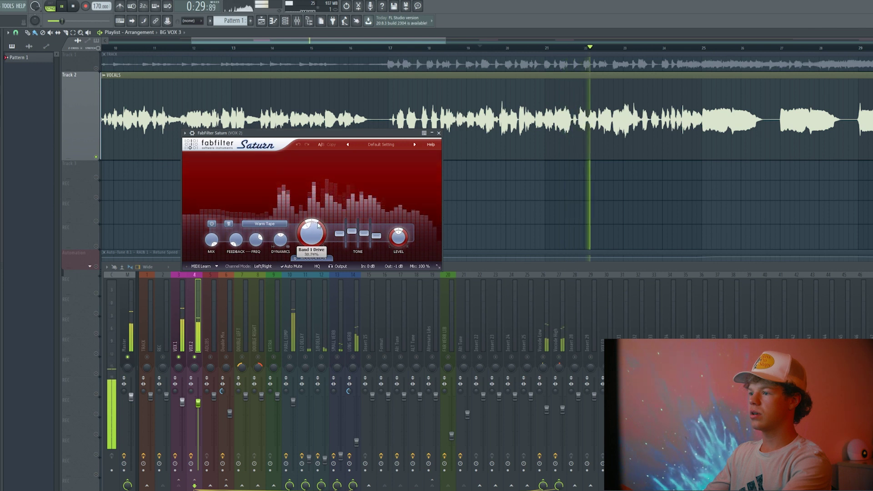
{"action": "key", "text": "space"}
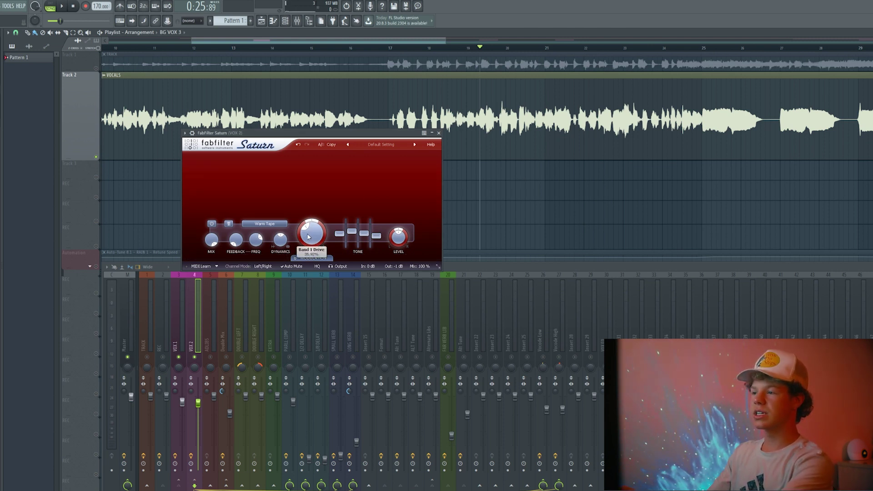
{"action": "left_click_drag", "start_coordinate": [405, 134], "coordinate": [403, 123]}
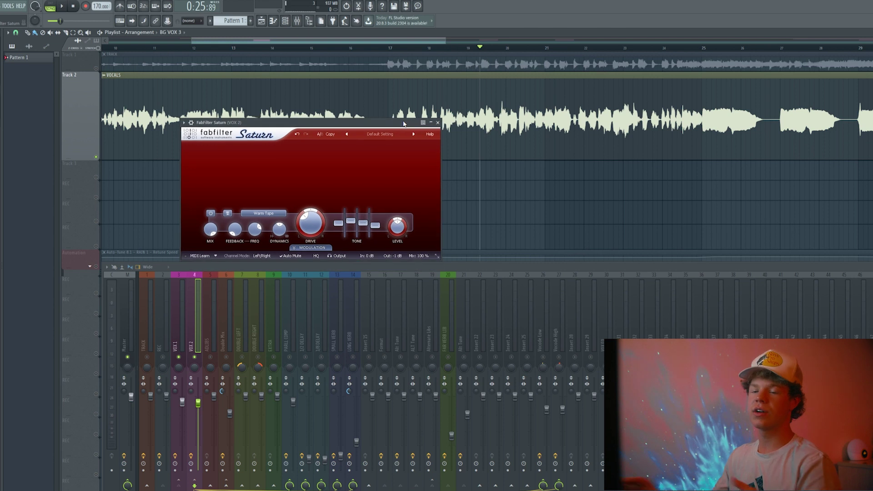
{"action": "left_click", "coordinate": [438, 122]}
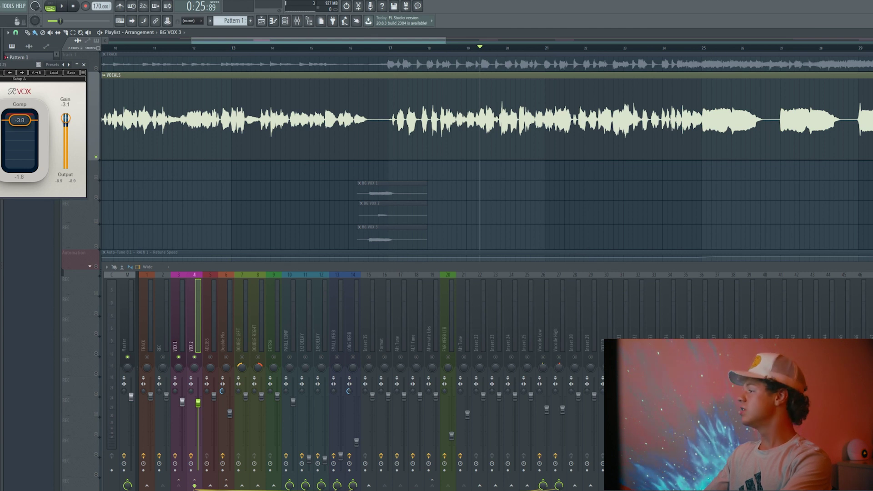
Play the vocal passage twice to judge the RVox compression on VOX 2, and close the plugin.
{"action": "key", "text": "space"}
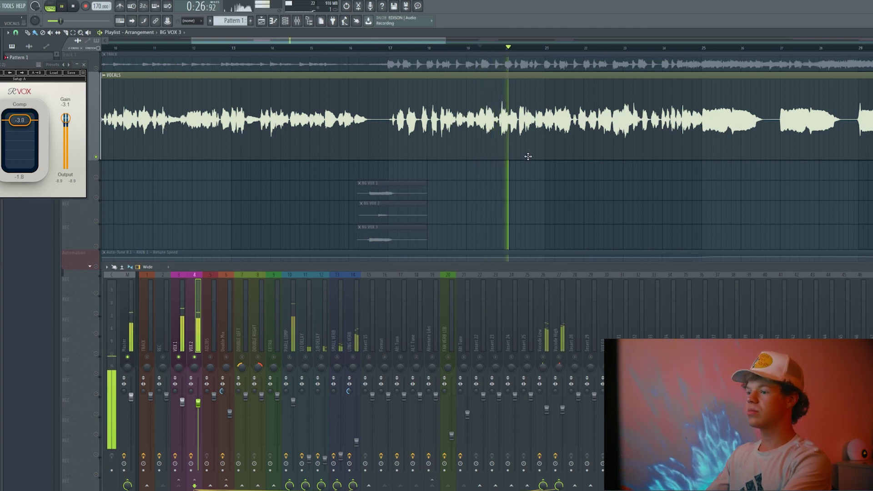
{"action": "key", "text": "space"}
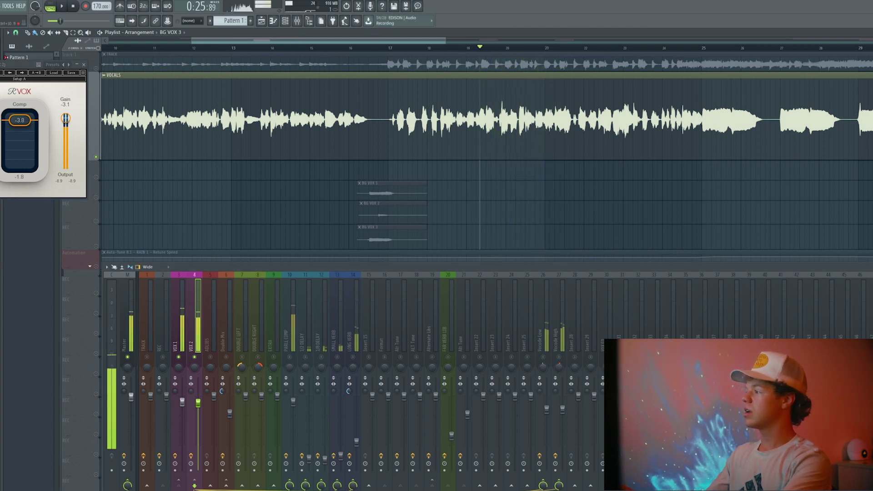
{"action": "key", "text": "space"}
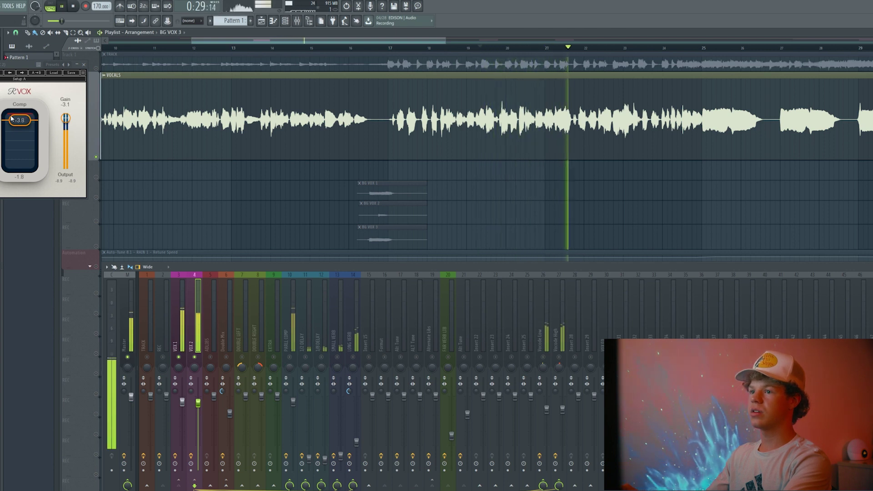
{"action": "key", "text": "space"}
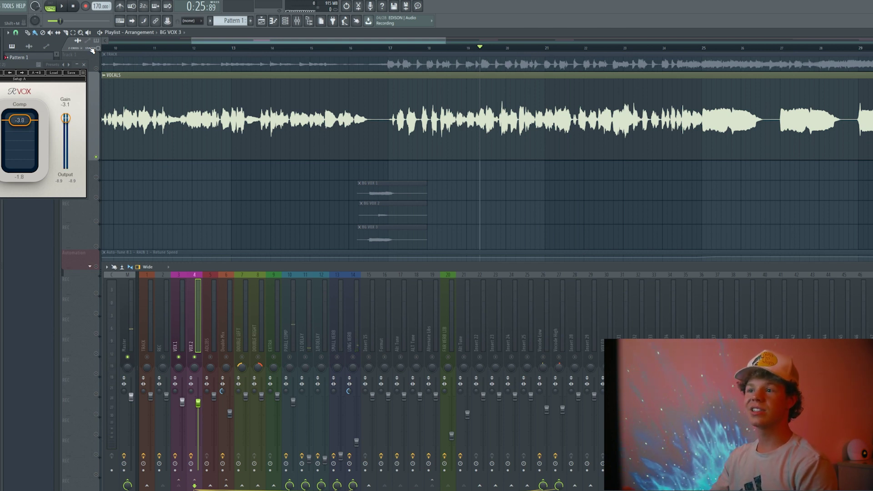
{"action": "left_click_drag", "start_coordinate": [20, 68], "coordinate": [217, 120]}
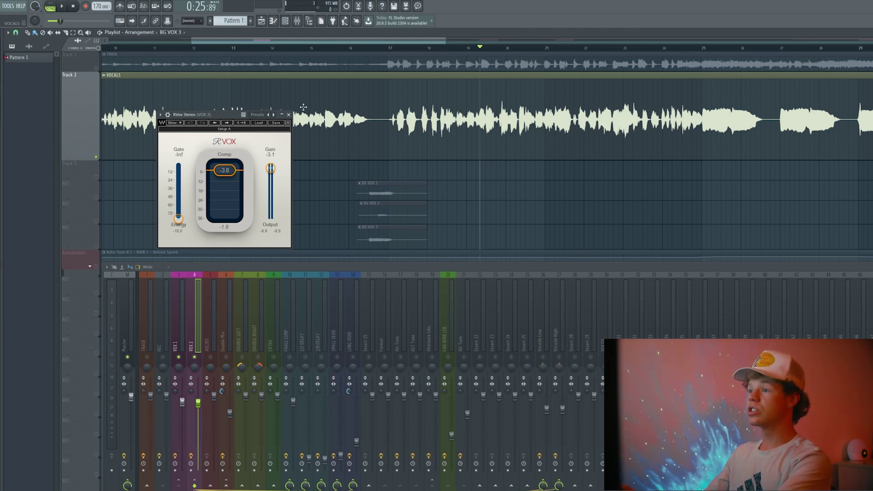
{"action": "left_click", "coordinate": [288, 115]}
Go through the mixer's send tracks from LONG VERB back to PARLL COMP and enable PARLL COMP.
{"action": "left_click", "coordinate": [352, 341]}
{"action": "left_click", "coordinate": [340, 340]}
{"action": "left_click", "coordinate": [324, 344]}
{"action": "left_click", "coordinate": [307, 364]}
{"action": "left_click", "coordinate": [292, 391]}
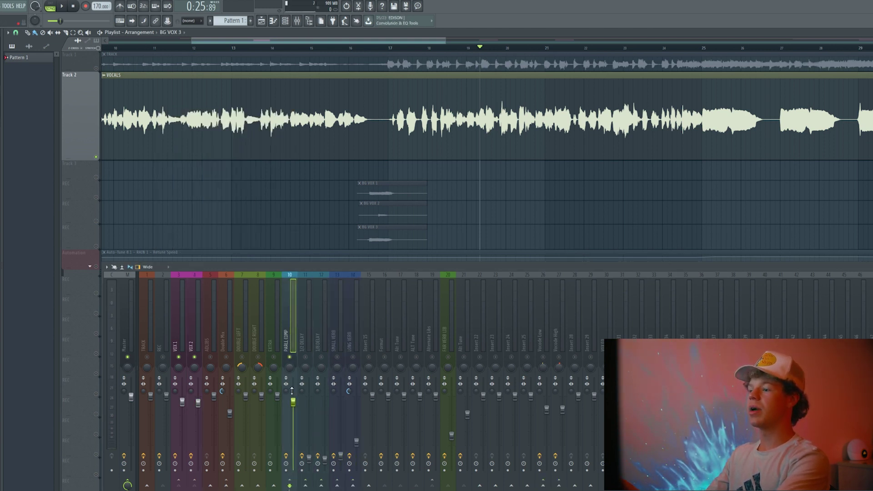
Check how VOX 1 and VOX 2 are routed in the mixer and select the PARLL COMP track.
{"action": "left_click", "coordinate": [191, 347]}
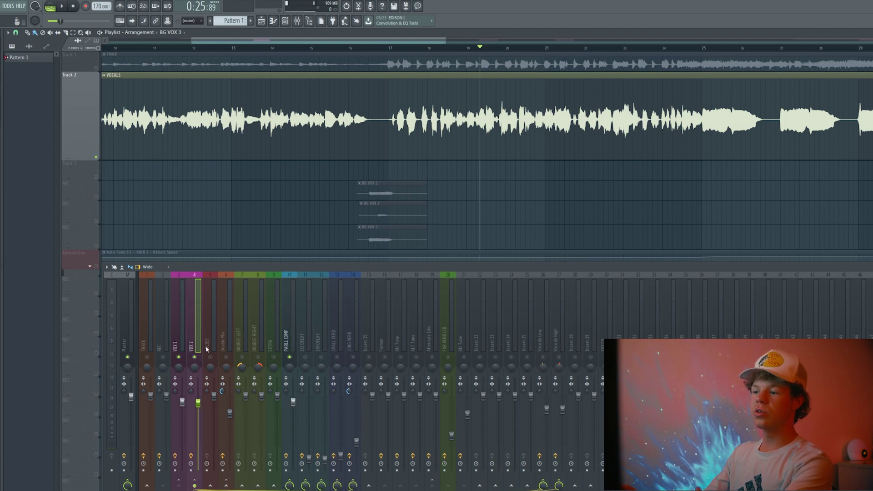
{"action": "left_click", "coordinate": [177, 311]}
{"action": "left_click", "coordinate": [197, 314]}
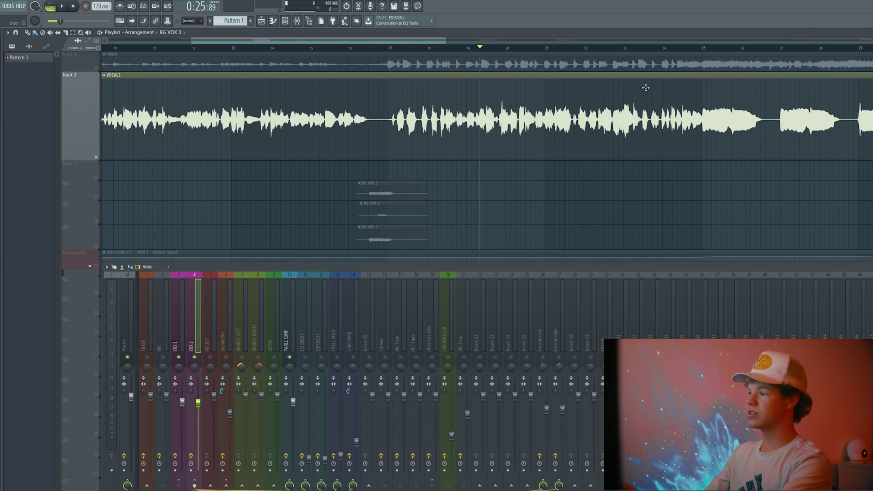
{"action": "left_click", "coordinate": [287, 335]}
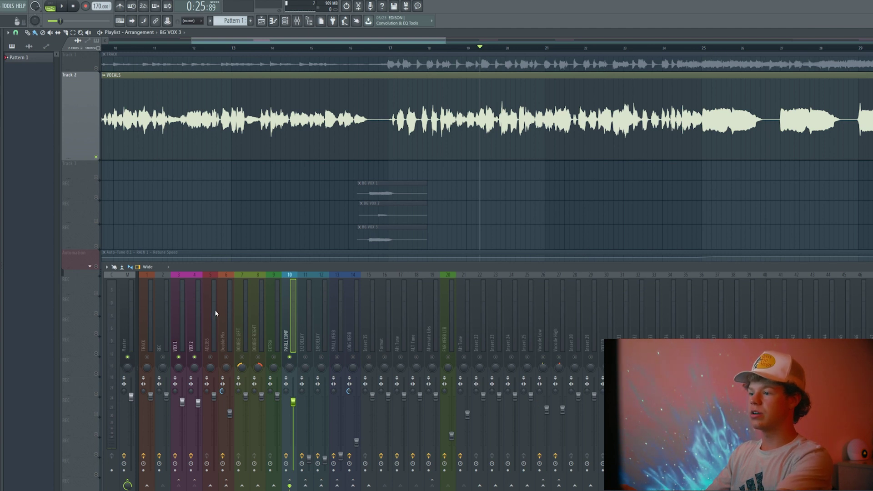
Go through the 1/2 DELAY, 1/8 DELAY, SMALL VERB and LONG VERB tracks and make them audible.
{"action": "left_click", "coordinate": [306, 327]}
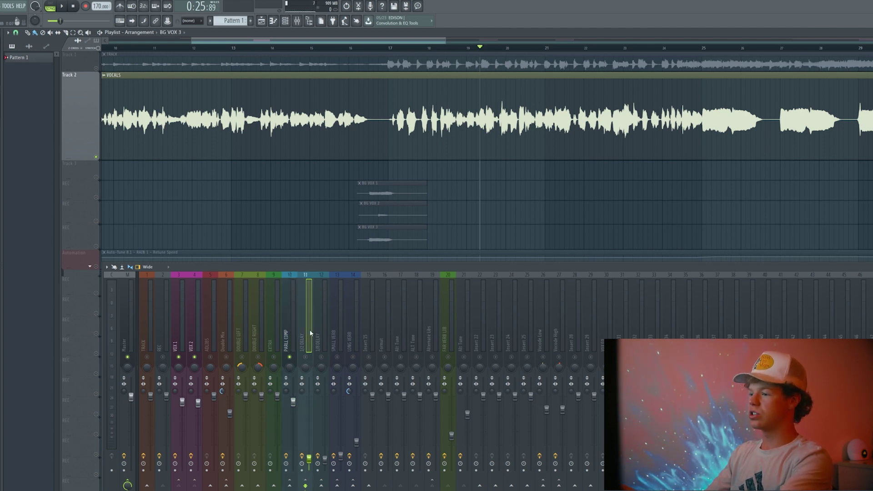
{"action": "left_click", "coordinate": [324, 329]}
{"action": "left_click", "coordinate": [339, 329]}
{"action": "left_click", "coordinate": [352, 330]}
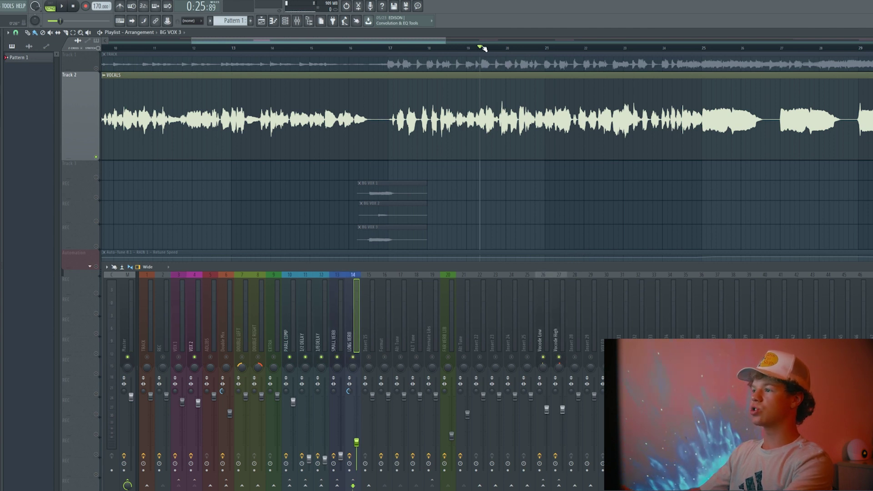
Bring the vocal section around bar 73 into view in the playlist and select the Vocode Low mixer track.
{"action": "left_click_drag", "start_coordinate": [400, 51], "coordinate": [409, 181]}
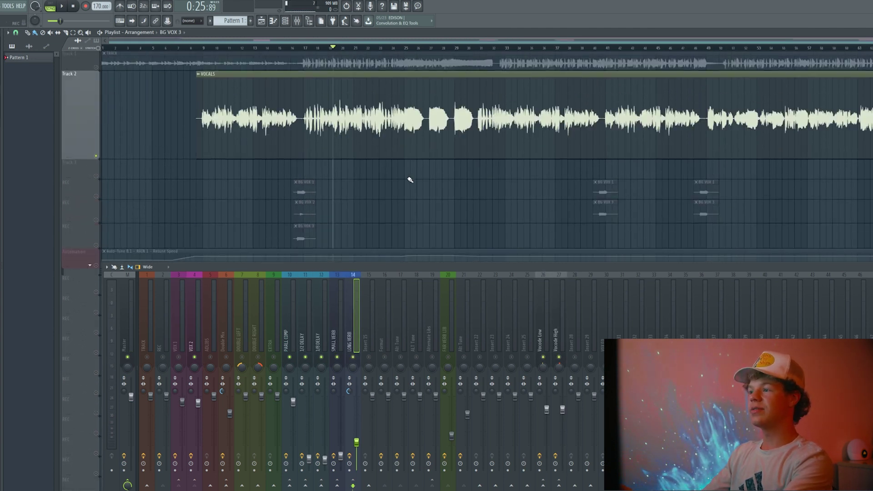
{"action": "scroll", "coordinate": [486, 150], "scroll_direction": "down", "scroll_amount": 3}
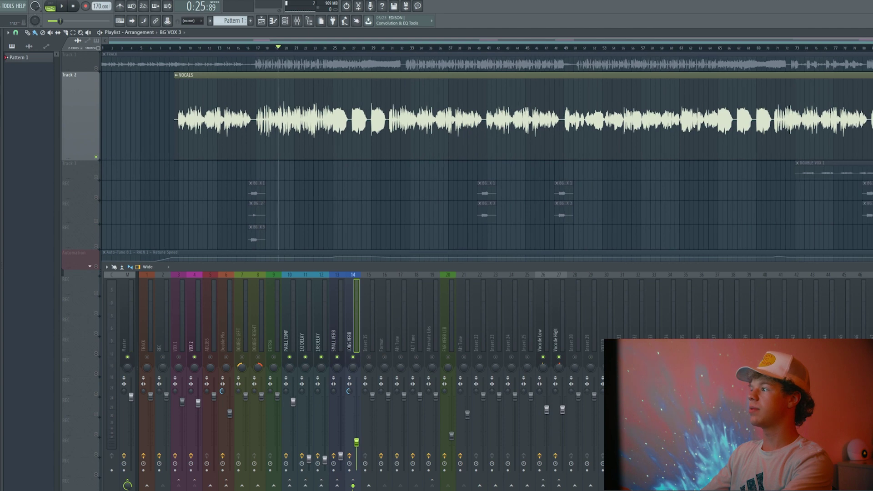
{"action": "scroll", "coordinate": [486, 150], "scroll_direction": "up", "scroll_amount": 5}
{"action": "scroll", "coordinate": [486, 119], "scroll_direction": "up", "scroll_amount": 2}
{"action": "left_click", "coordinate": [547, 340]}
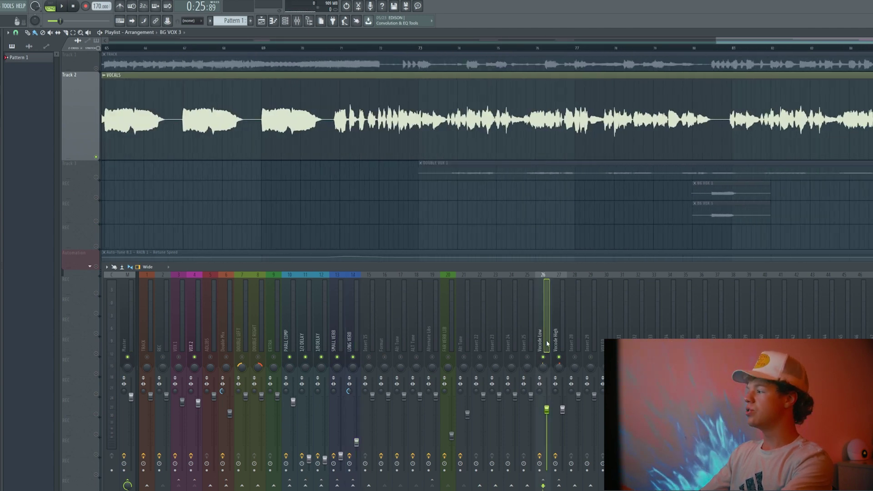
{"action": "left_click", "coordinate": [870, 309]}
{"action": "left_click", "coordinate": [870, 310]}
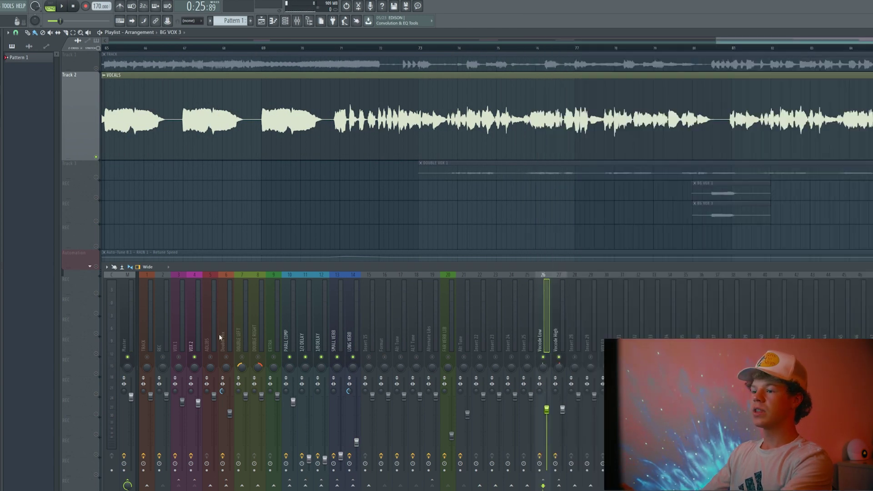
Expand the Automation group and unmute its Auto-Tune Retune Speed, Insert 26 Volume and Insert 27 Volume tracks.
{"action": "scroll", "coordinate": [251, 184], "scroll_direction": "down", "scroll_amount": 2}
{"action": "left_click", "coordinate": [90, 226]}
{"action": "scroll", "coordinate": [90, 227], "scroll_direction": "down", "scroll_amount": 4}
{"action": "left_click", "coordinate": [96, 150]}
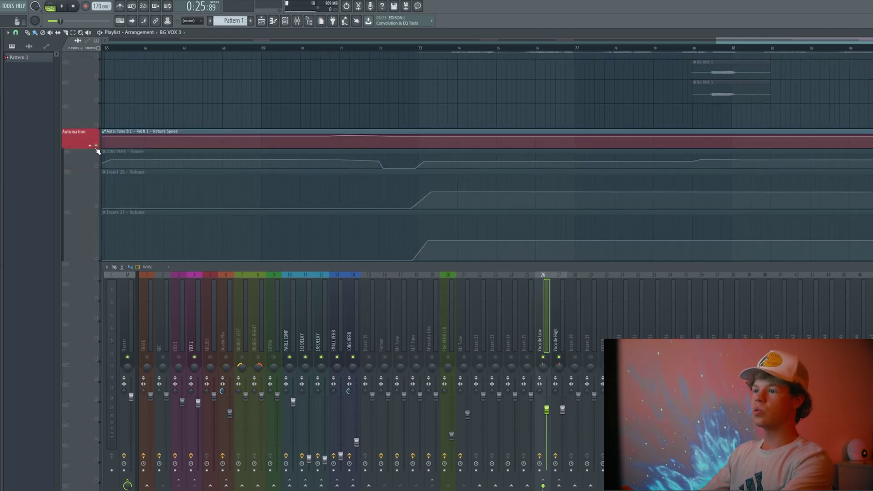
{"action": "scroll", "coordinate": [98, 175], "scroll_direction": "down", "scroll_amount": 2}
{"action": "left_click", "coordinate": [97, 166]}
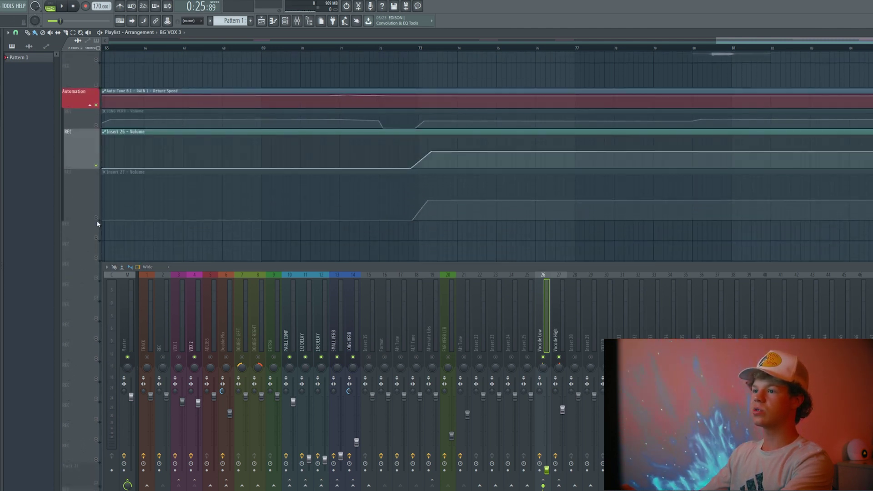
{"action": "left_click", "coordinate": [96, 219]}
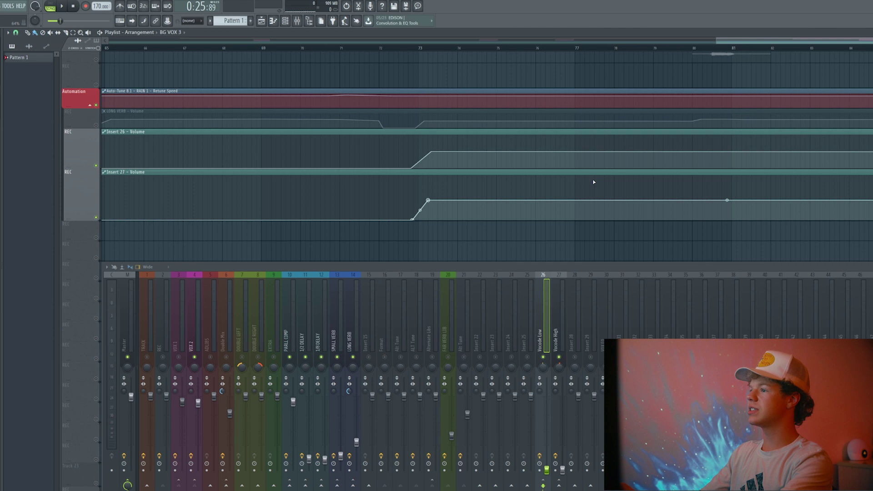
Set the playback position just after bar 73 and show LittleAlterBoy of Vocode Low and Vocode High side by side.
{"action": "left_click", "coordinate": [433, 49]}
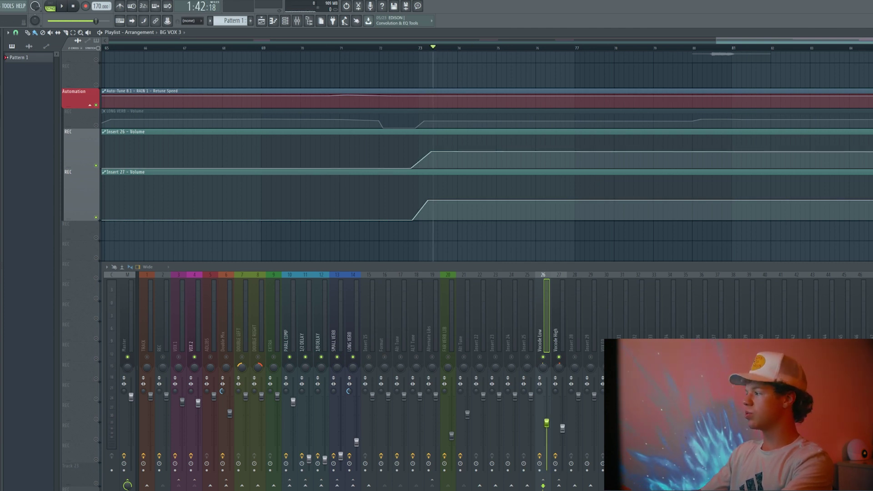
{"action": "left_click", "coordinate": [872, 300]}
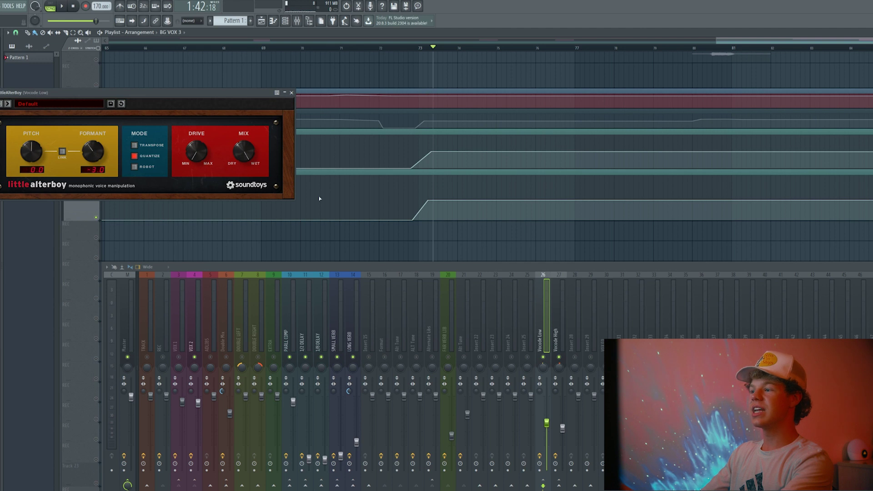
{"action": "left_click", "coordinate": [559, 318]}
{"action": "left_click", "coordinate": [872, 300]}
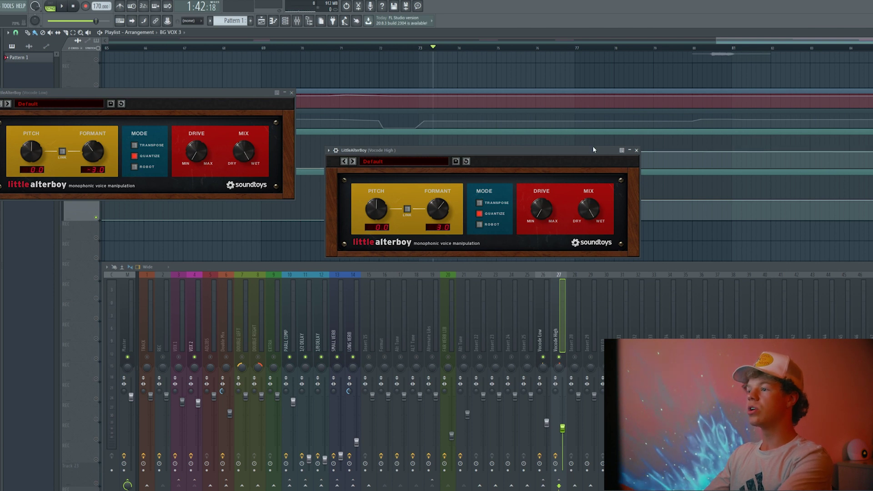
{"action": "left_click_drag", "start_coordinate": [592, 154], "coordinate": [563, 96]}
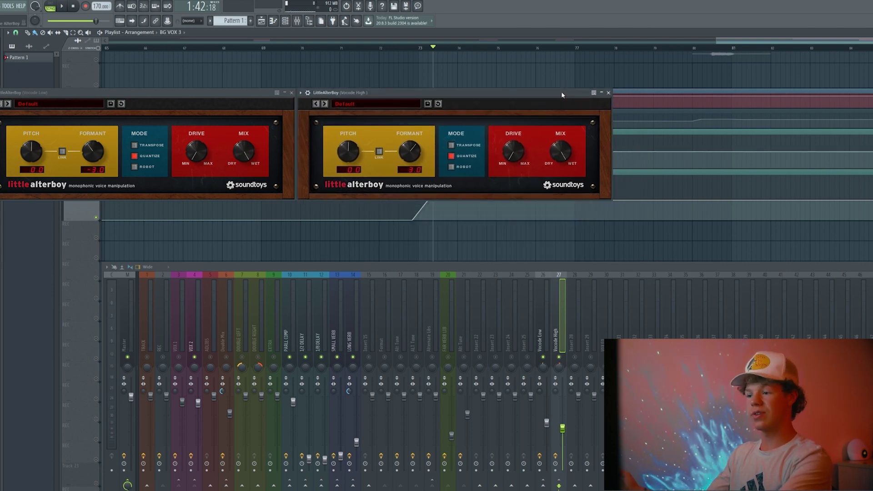
Play the vocals from just after bar 73 to hear the Vocode Low and Vocode High layers.
{"action": "scroll", "coordinate": [197, 59], "scroll_direction": "up", "scroll_amount": 5}
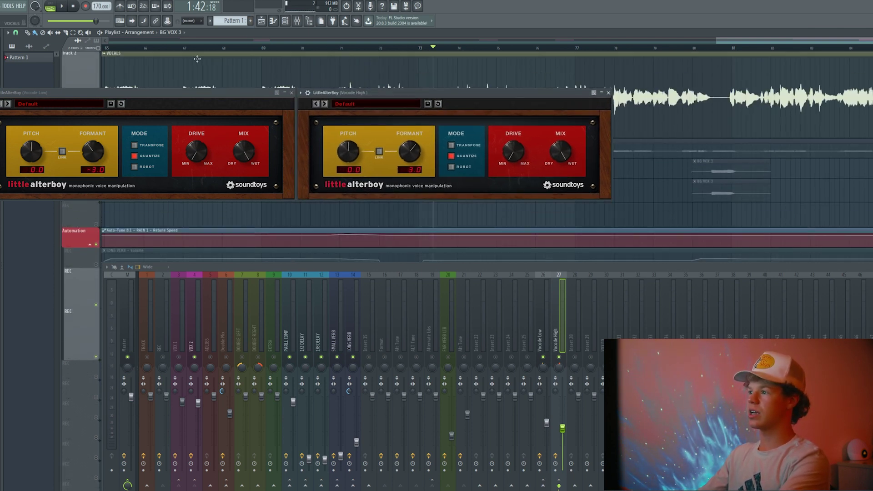
{"action": "scroll", "coordinate": [198, 59], "scroll_direction": "up", "scroll_amount": 2}
{"action": "key", "text": "space"}
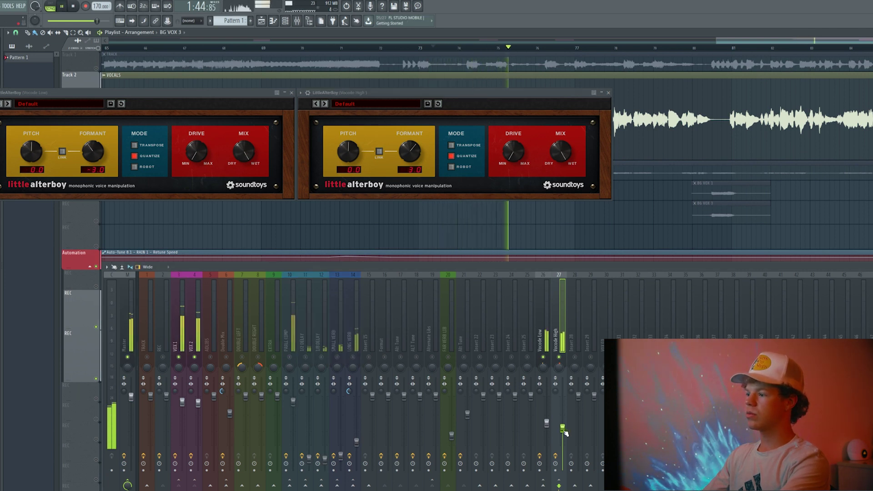
Raise the Vocode Low fader to hear that layer louder, stop playback, and close both LittleAlterBoy windows.
{"action": "left_click_drag", "start_coordinate": [548, 426], "coordinate": [548, 433]}
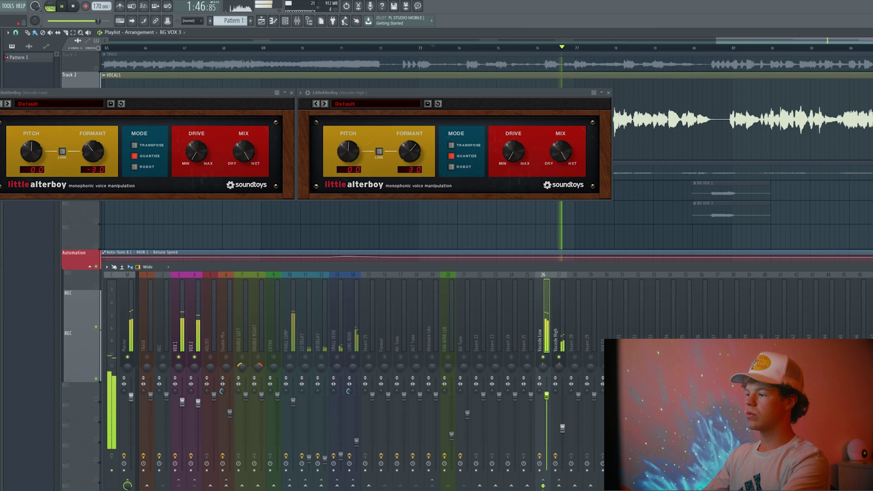
{"action": "key", "text": "space"}
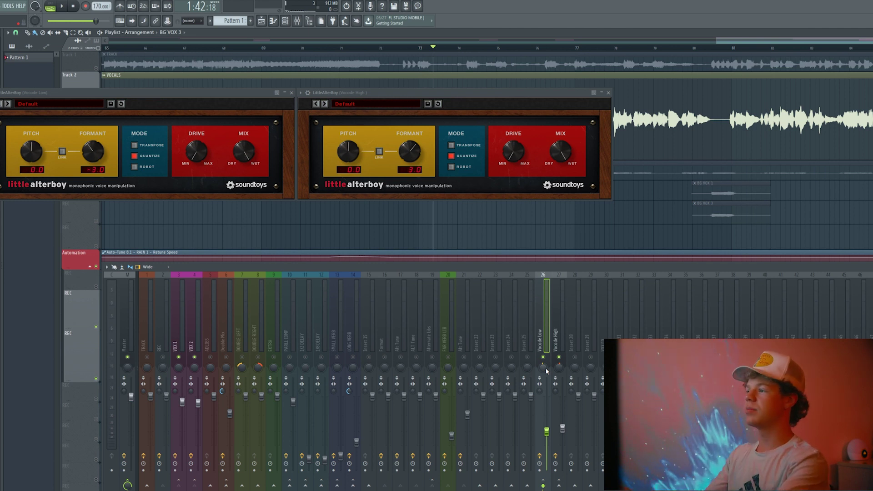
{"action": "left_click", "coordinate": [609, 93]}
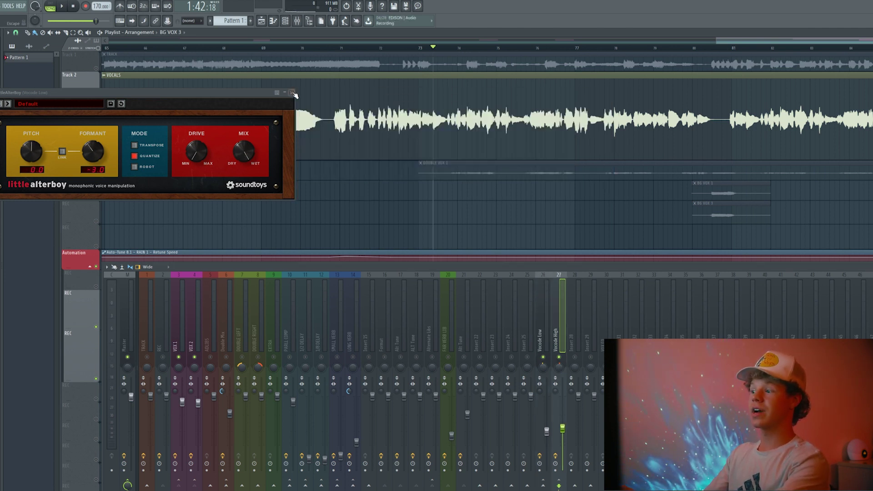
{"action": "left_click", "coordinate": [293, 94]}
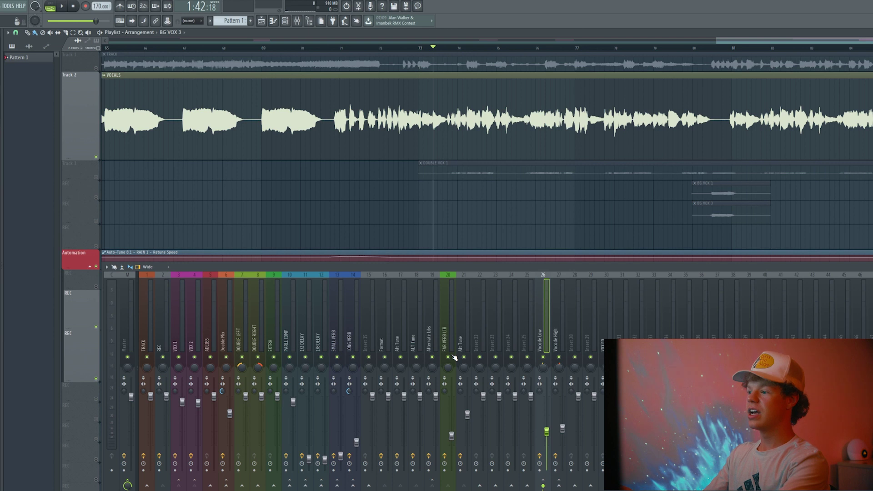
Select mixer tracks in turn, including Alternate Libs, FAR VERB LIB, Double Mix and ADLIBS, to review the remaining vocal routing.
{"action": "left_click", "coordinate": [435, 351]}
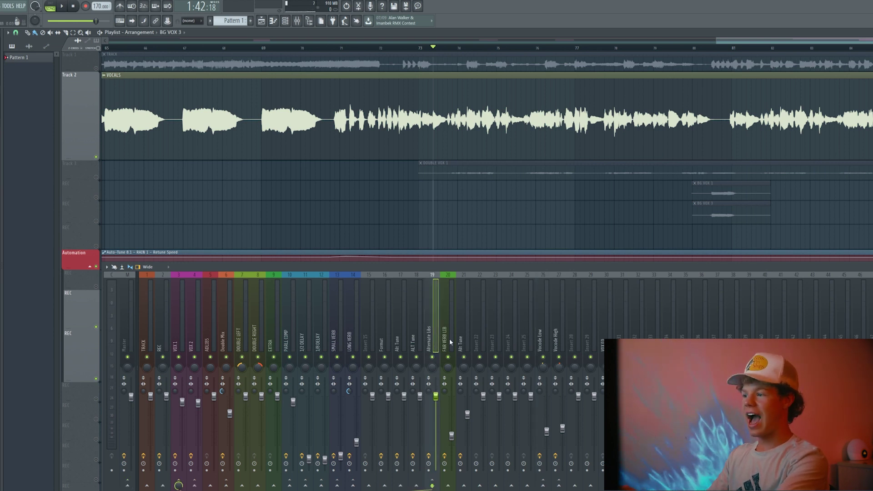
{"action": "left_click", "coordinate": [450, 342]}
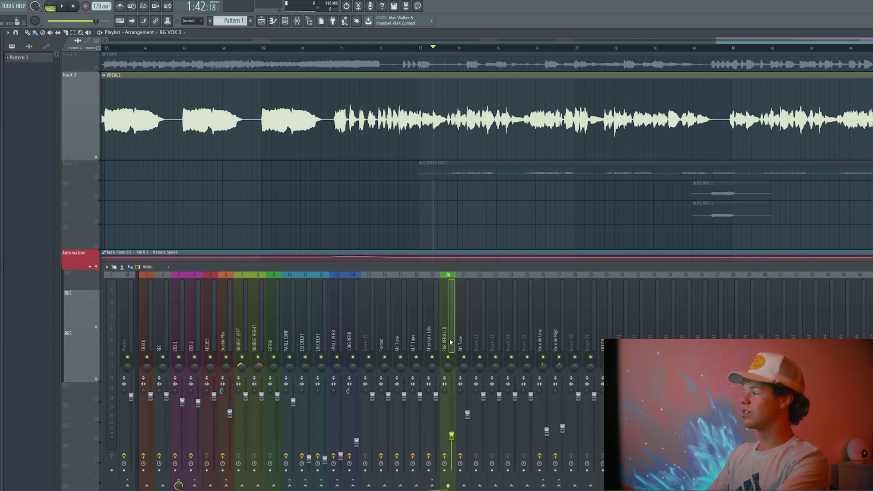
{"action": "left_click", "coordinate": [503, 335]}
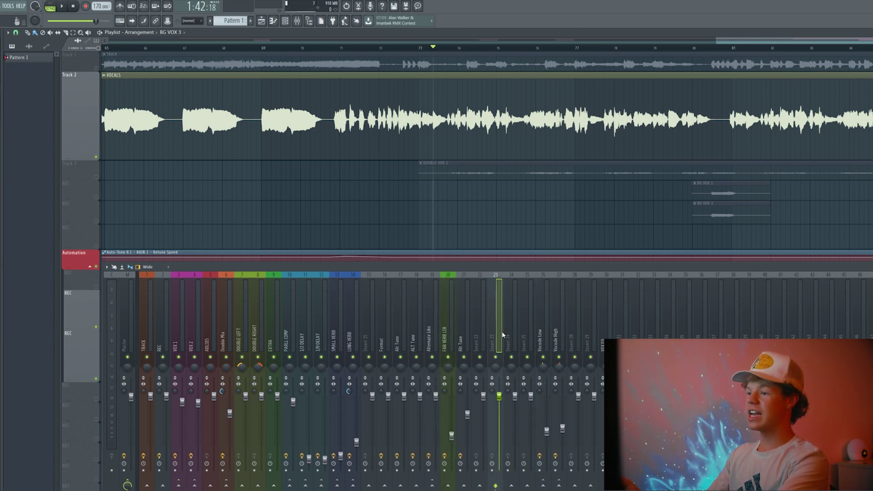
{"action": "left_click", "coordinate": [226, 346]}
{"action": "left_click", "coordinate": [214, 346]}
{"action": "left_click", "coordinate": [324, 344]}
{"action": "left_click", "coordinate": [657, 337]}
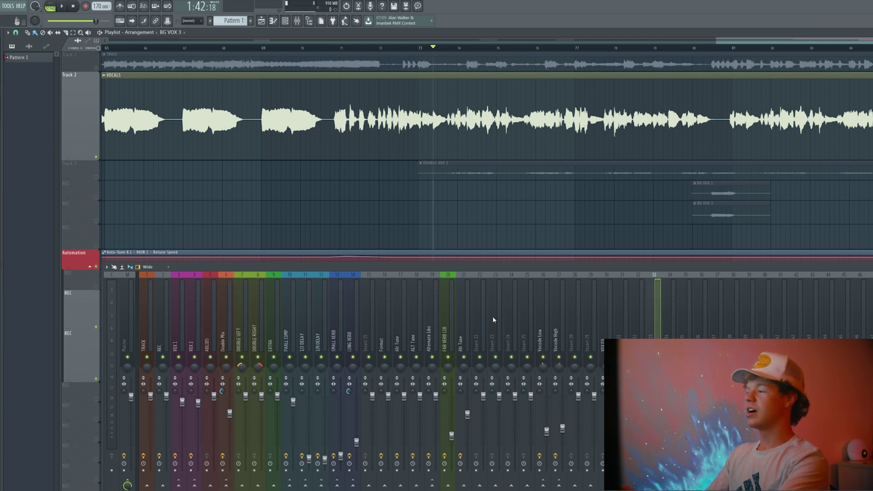
Unmute the playlist track holding DOUBLE VOX 1 and play it together with the VOCALS track from just after bar 73.
{"action": "scroll", "coordinate": [488, 170], "scroll_direction": "down", "scroll_amount": 2}
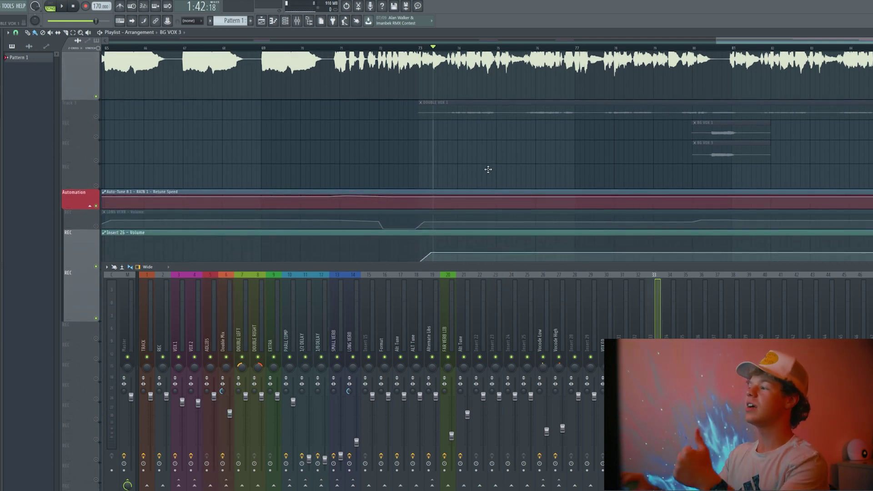
{"action": "scroll", "coordinate": [488, 170], "scroll_direction": "up", "scroll_amount": 2}
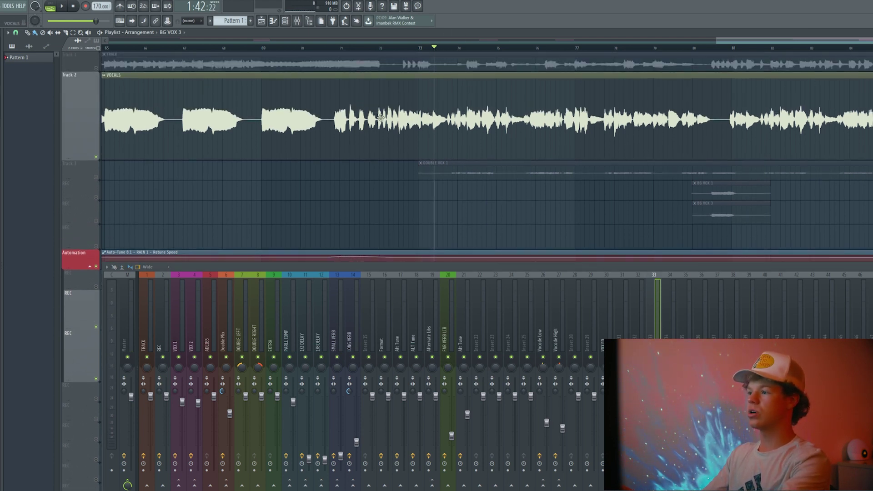
{"action": "left_click", "coordinate": [96, 177]}
{"action": "key", "text": "space"}
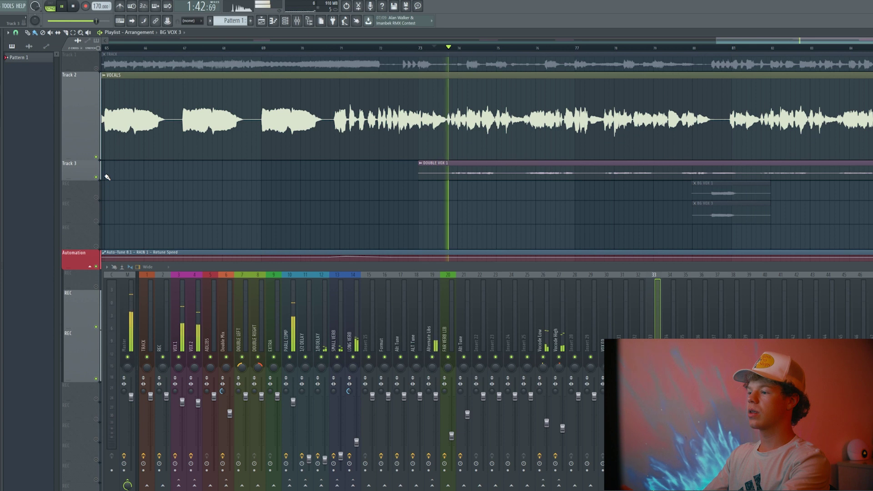
Mute the VOCALS track to hear DOUBLE VOX 1 alone, and bring the VOCALS track back with playback stopped.
{"action": "left_click", "coordinate": [96, 157]}
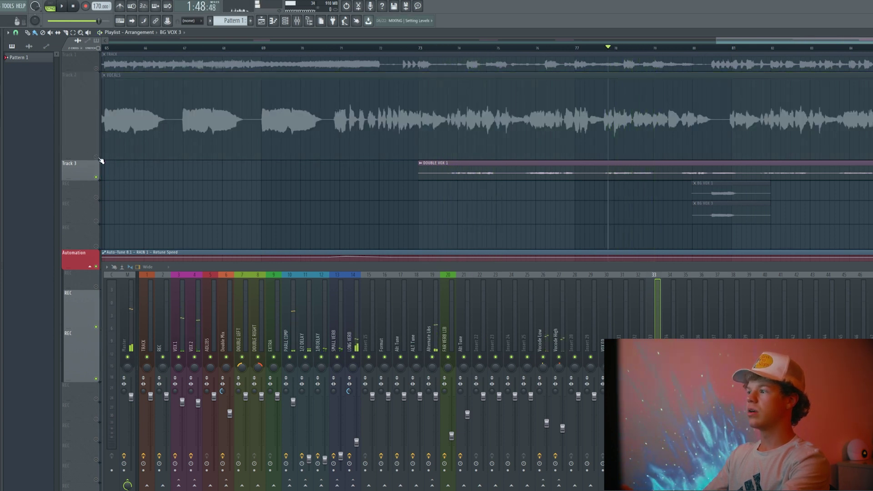
{"action": "left_click", "coordinate": [96, 157]}
{"action": "key", "text": "space"}
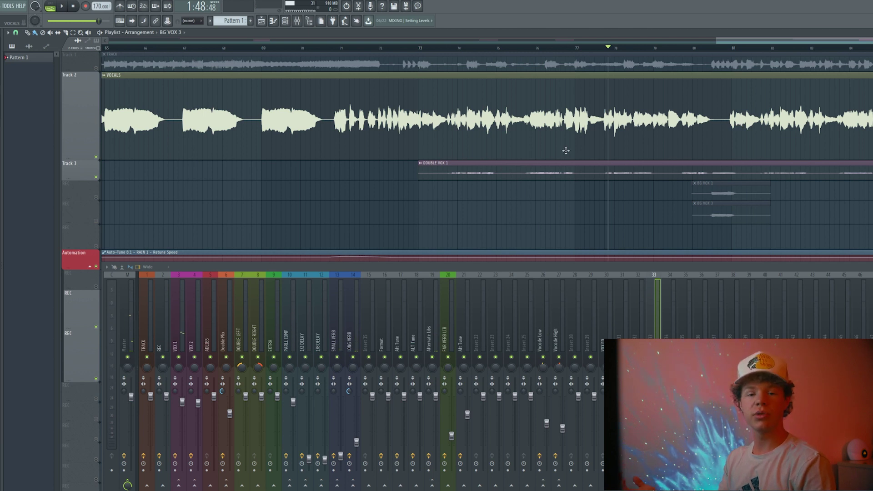
Play the vocals and double from just before bar 78 and unmute Track 1 to hear them over the instrumental.
{"action": "key", "text": "space"}
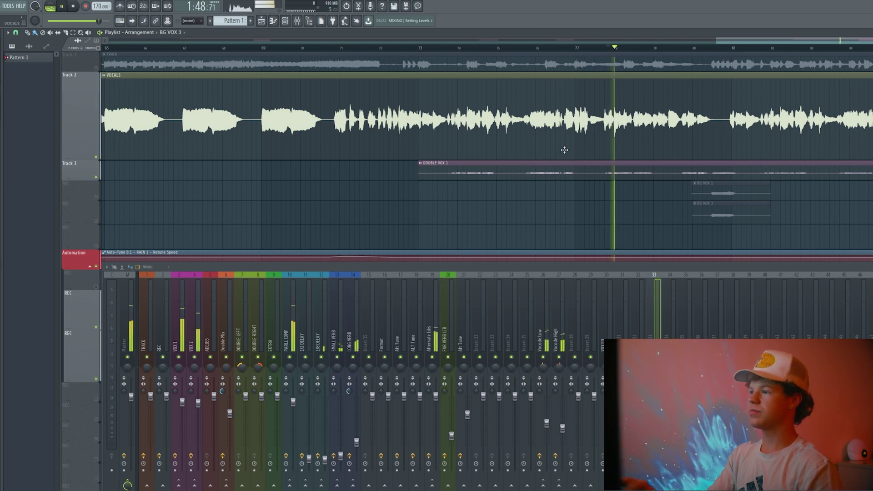
{"action": "left_click", "coordinate": [97, 68]}
{"action": "key", "text": "space"}
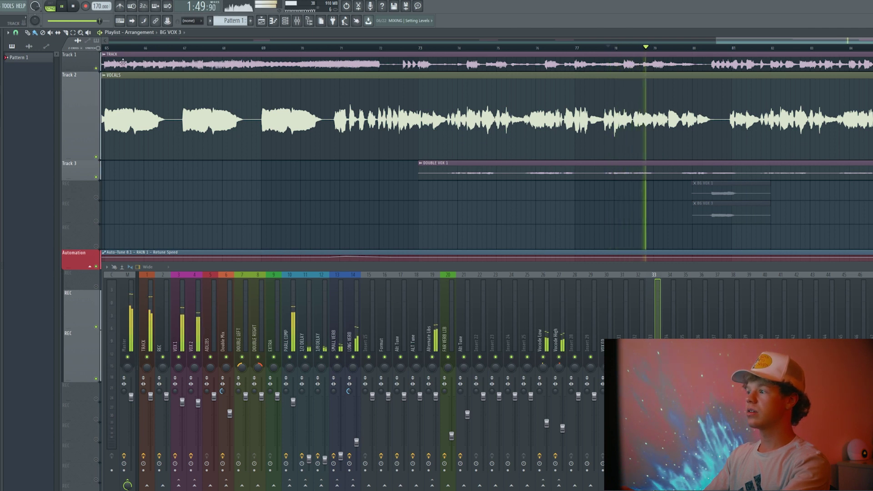
{"action": "key", "text": "space"}
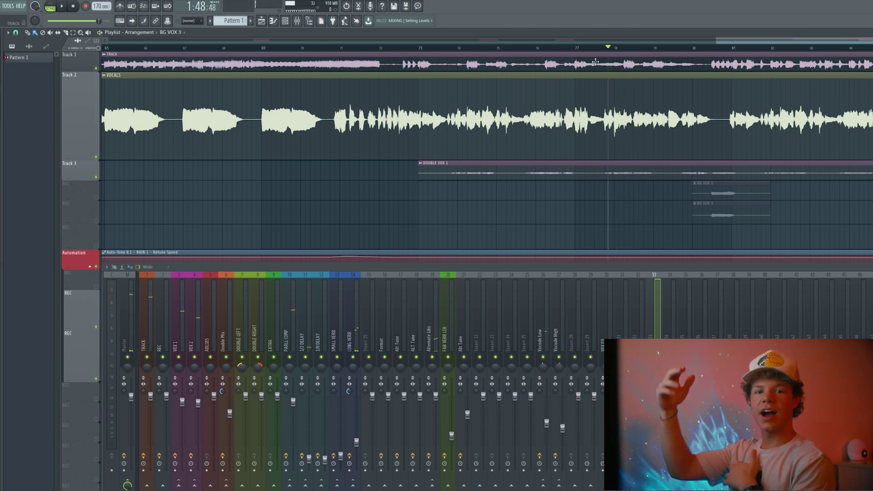
Unmute all playlist tracks and play the section from just before the BG VOX clips around bar 80.
{"action": "scroll", "coordinate": [411, 106], "scroll_direction": "down", "scroll_amount": 2}
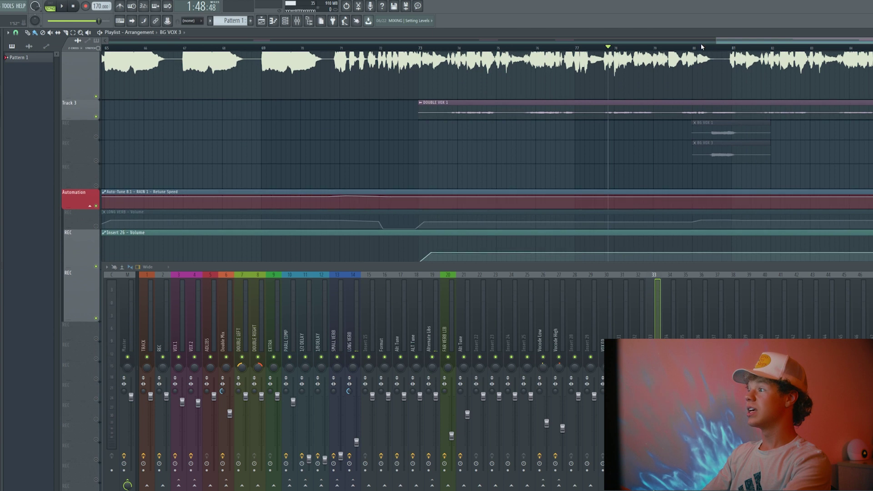
{"action": "scroll", "coordinate": [411, 106], "scroll_direction": "up", "scroll_amount": 2}
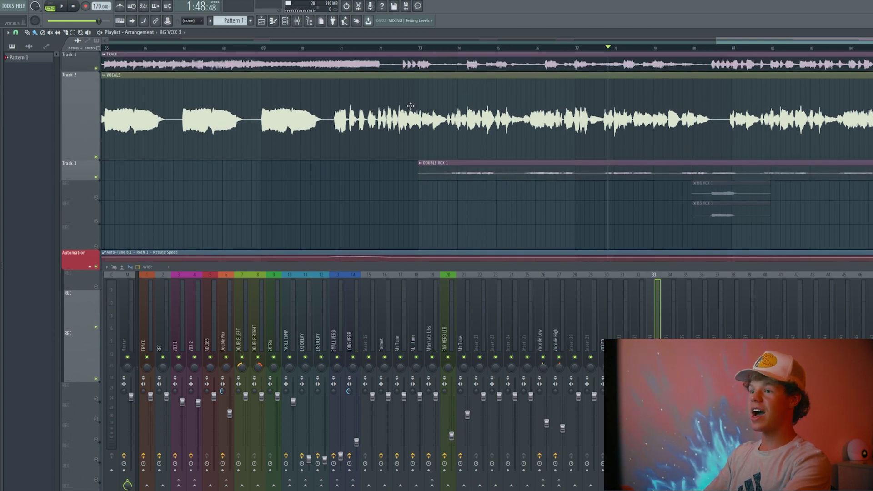
{"action": "right_click", "coordinate": [100, 199]}
{"action": "right_click", "coordinate": [100, 198]}
{"action": "left_click", "coordinate": [679, 48]}
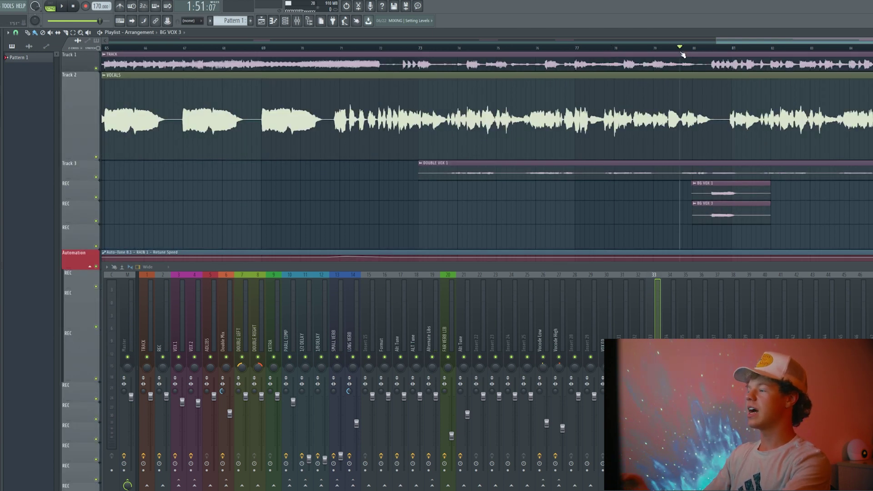
{"action": "key", "text": "space"}
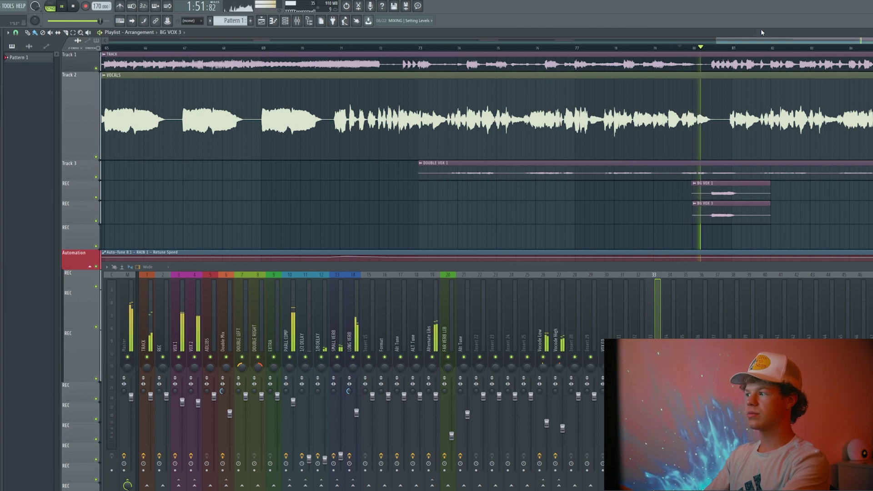
{"action": "key", "text": "space"}
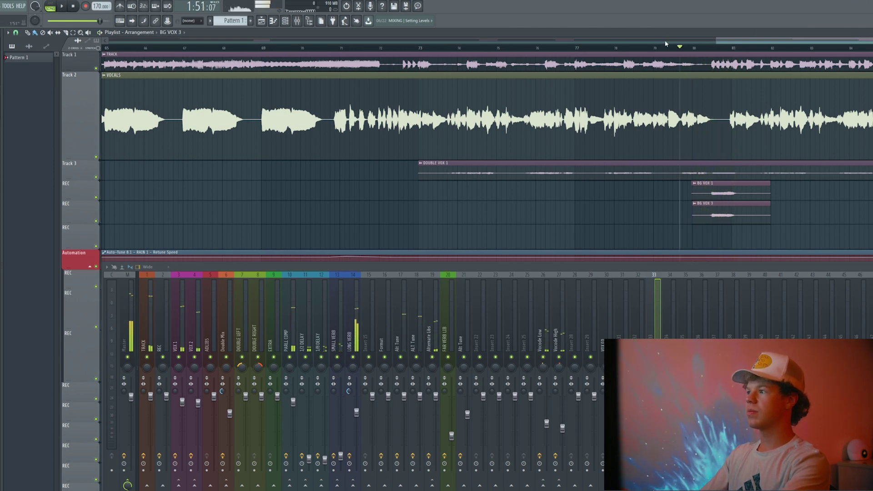
Mute the VOCALS and TRACK playlist tracks and play the first BG VOX clips from just before bar 16.
{"action": "scroll", "coordinate": [816, 220], "scroll_direction": "down", "scroll_amount": 5}
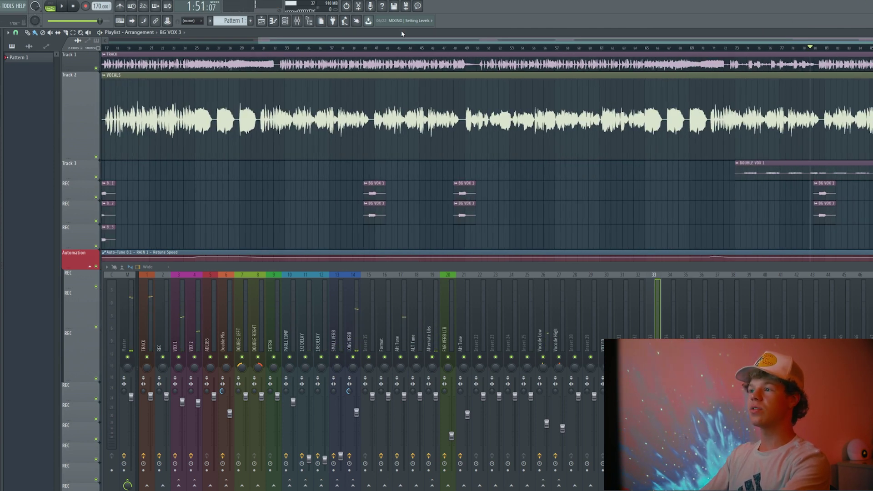
{"action": "scroll", "coordinate": [319, 52], "scroll_direction": "down", "scroll_amount": 3}
{"action": "left_click", "coordinate": [246, 48]}
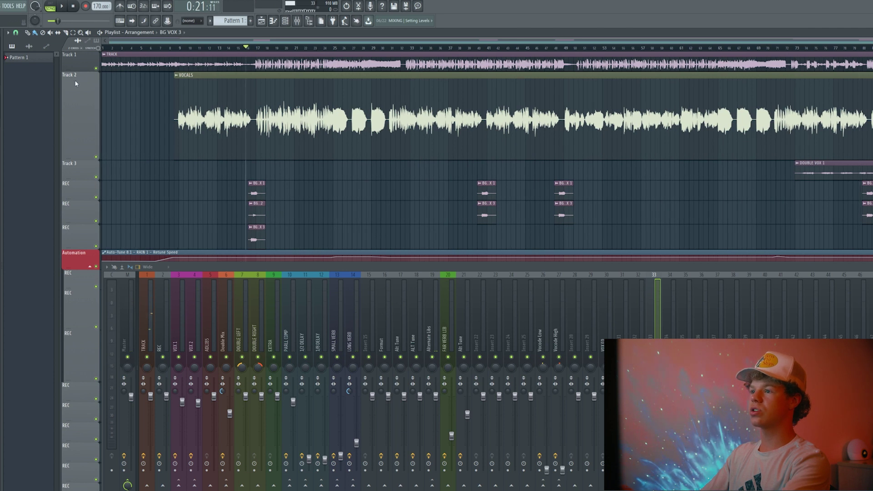
{"action": "left_click", "coordinate": [96, 158]}
{"action": "left_click", "coordinate": [95, 68]}
{"action": "key", "text": "space"}
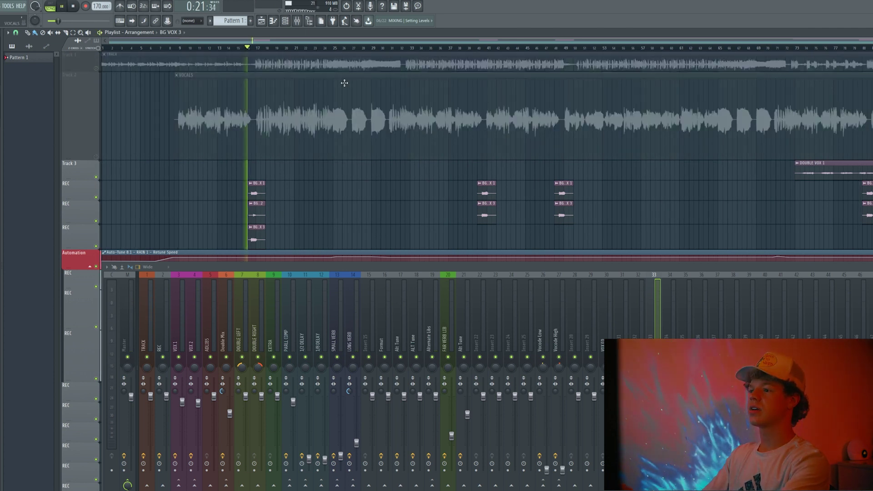
{"action": "key", "text": "space"}
Solo the BG VOX 2 playlist track and play its clip before bar 17 while adjusting the FAR VERB LIB fader.
{"action": "scroll", "coordinate": [253, 54], "scroll_direction": "up", "scroll_amount": 4}
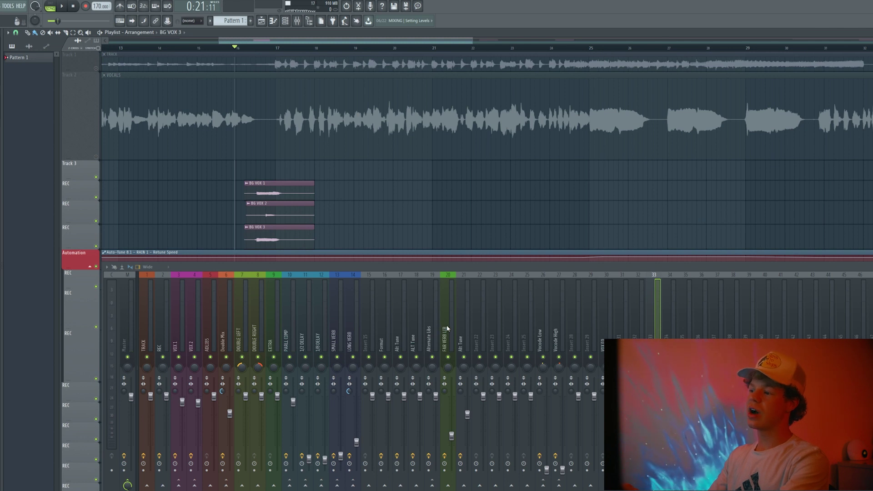
{"action": "left_click", "coordinate": [96, 221], "text": "ctrl"}
{"action": "key", "text": "space"}
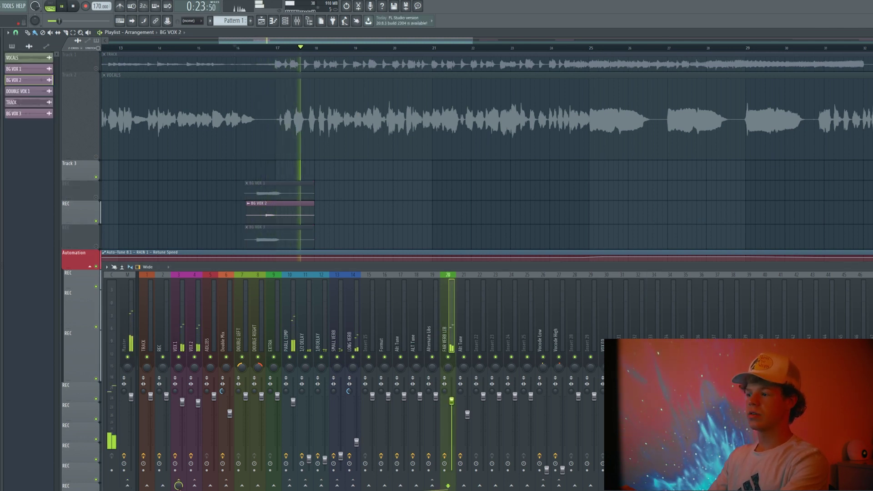
{"action": "key", "text": "space"}
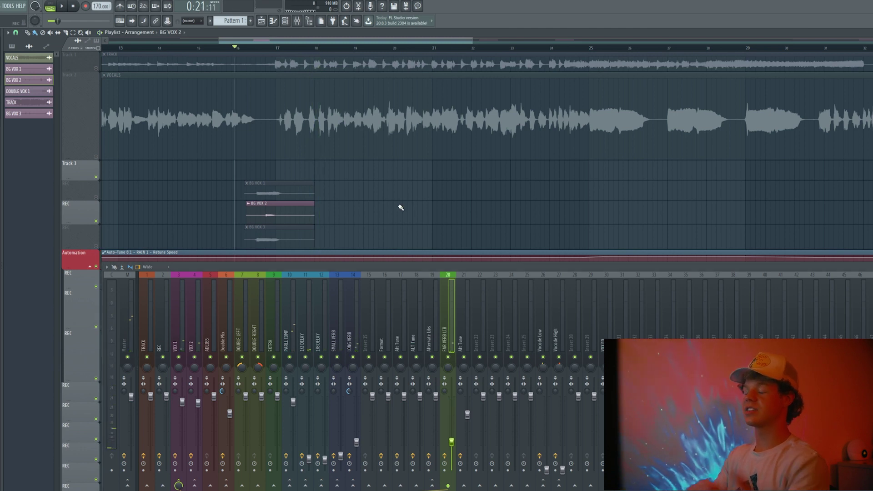
{"action": "left_click", "coordinate": [721, 314]}
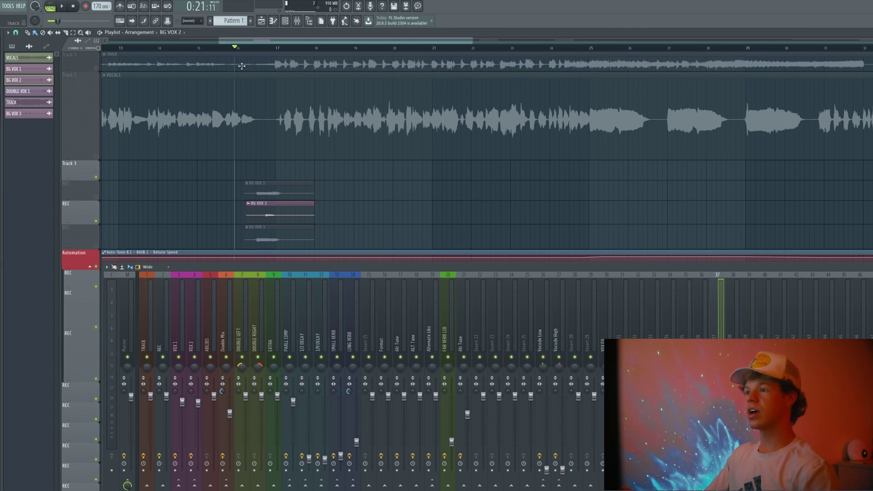
Unmute all playlist tracks and make the LONG VERB volume automation track taller.
{"action": "scroll", "coordinate": [155, 191], "scroll_direction": "down", "scroll_amount": 3}
{"action": "scroll", "coordinate": [120, 149], "scroll_direction": "down", "scroll_amount": 5}
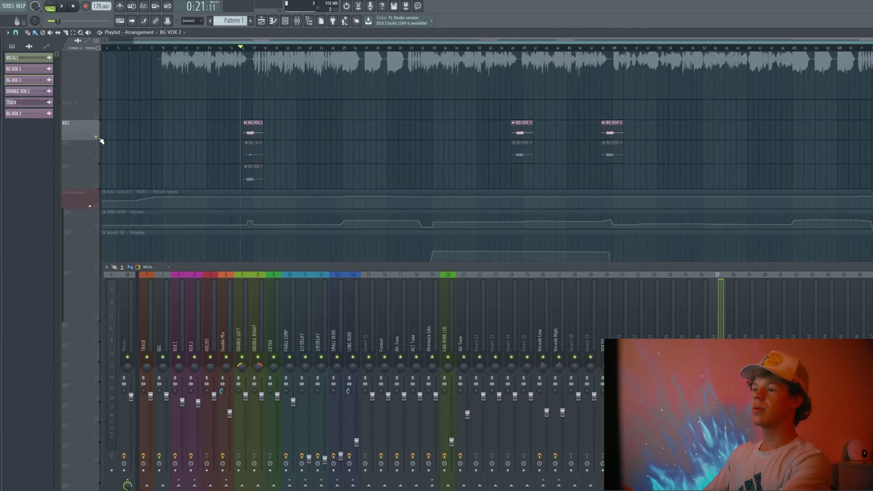
{"action": "scroll", "coordinate": [182, 171], "scroll_direction": "down", "scroll_amount": 3}
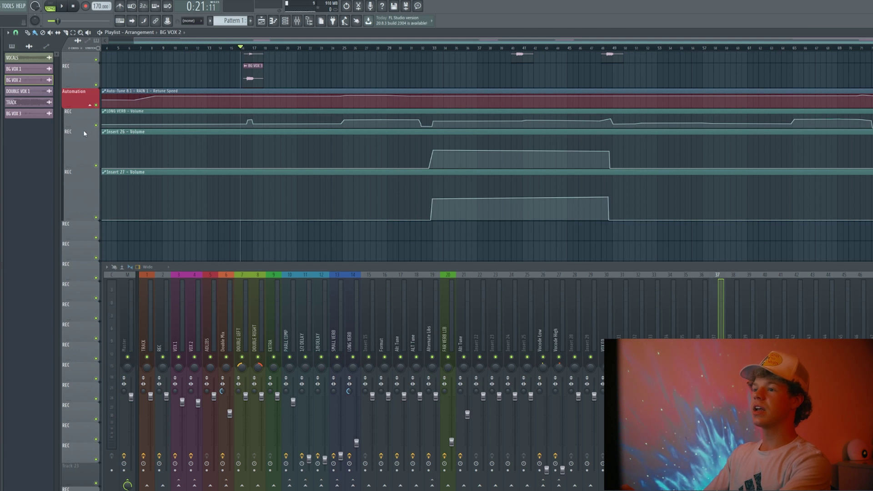
{"action": "left_click_drag", "start_coordinate": [83, 126], "coordinate": [83, 187]}
{"action": "scroll", "coordinate": [319, 112], "scroll_direction": "up", "scroll_amount": 3}
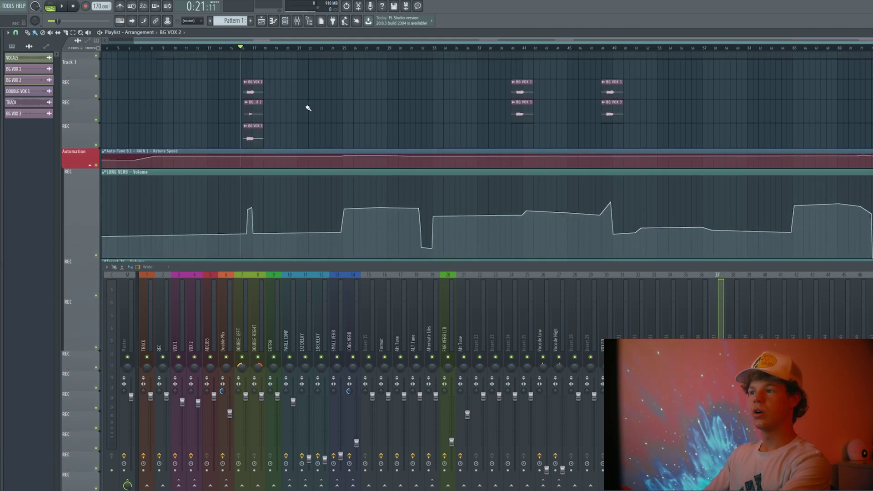
Play the song from just before bar 24 and adjust the LONG VERB volume automation point near bar 25.
{"action": "left_click_drag", "start_coordinate": [248, 49], "coordinate": [354, 62]}
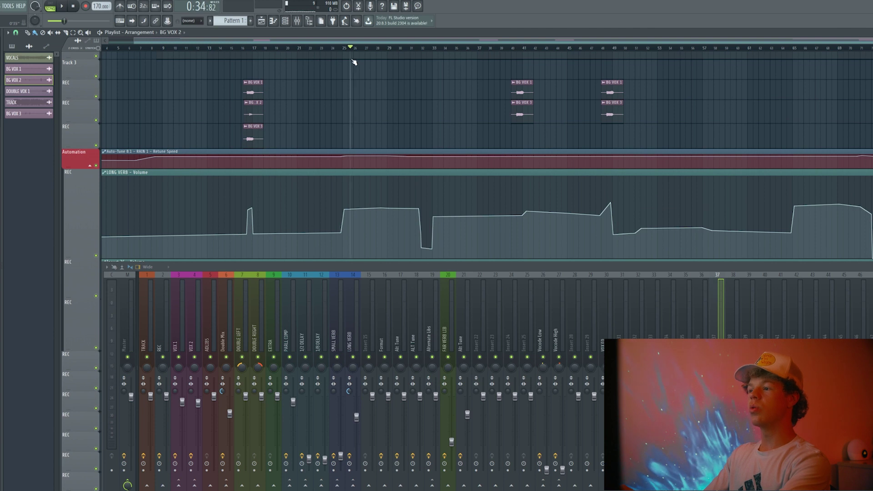
{"action": "mouse_move", "coordinate": [346, 208]}
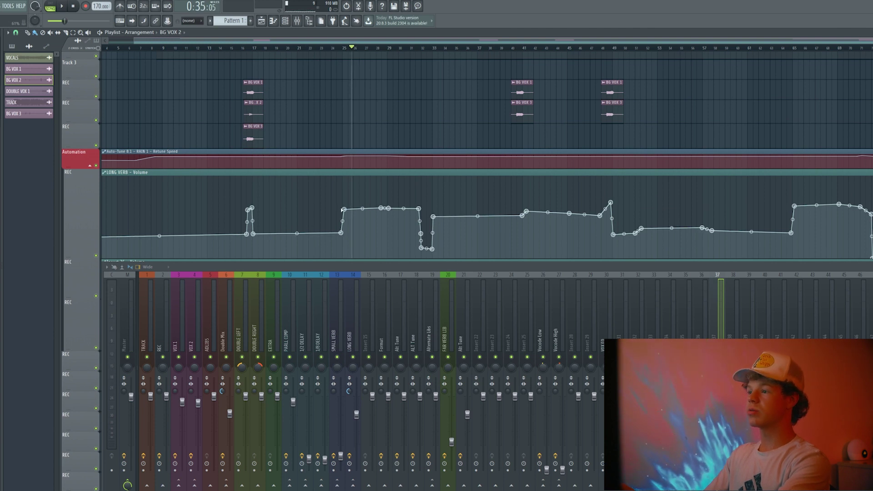
{"action": "left_click", "coordinate": [331, 49]}
{"action": "mouse_move", "coordinate": [346, 195]}
{"action": "key", "text": "space"}
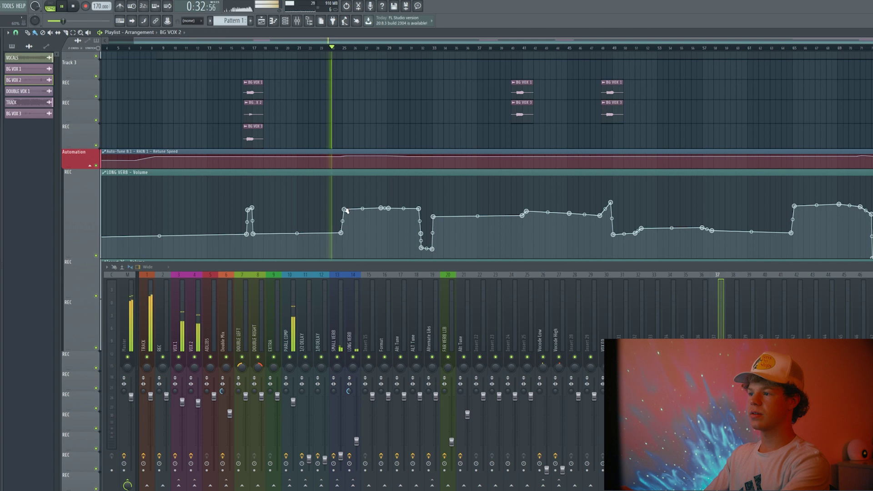
{"action": "left_click_drag", "start_coordinate": [346, 195], "coordinate": [343, 177]}
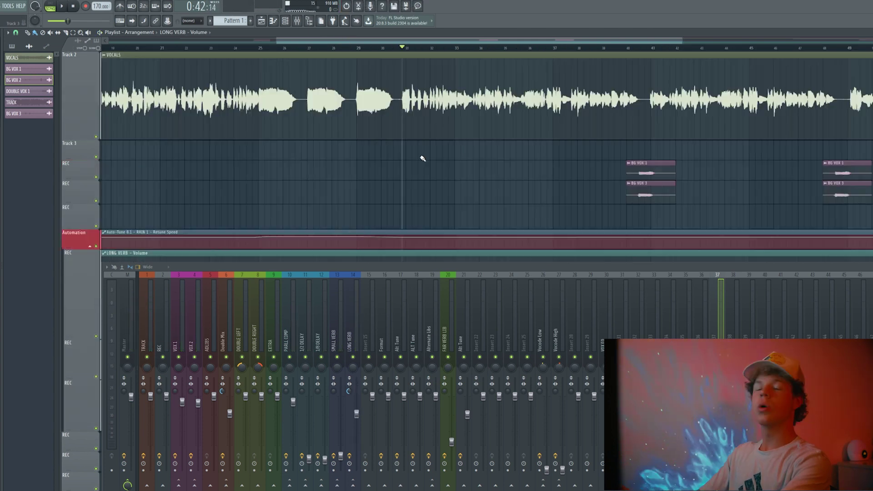
Play the vocals without the instrumental from just before bar 31 into the LONG VERB volume dip, then unmute the TRACK playlist track.
{"action": "scroll", "coordinate": [165, 81], "scroll_direction": "up", "scroll_amount": 1}
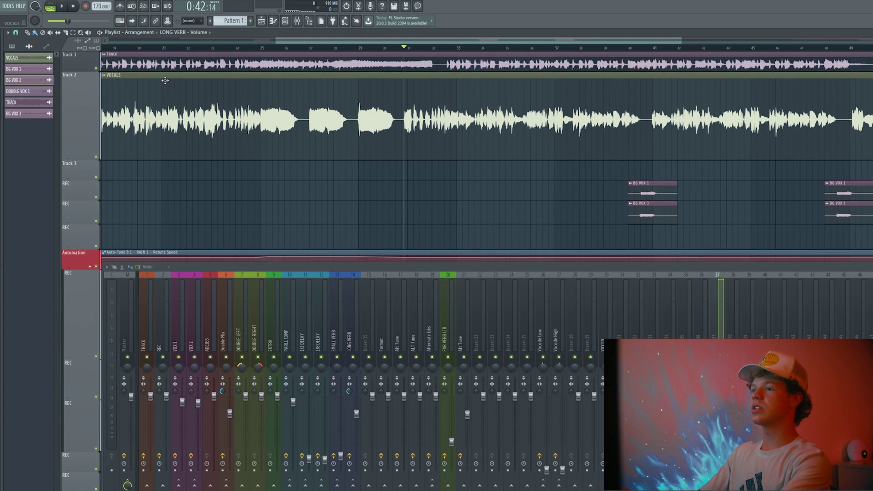
{"action": "key", "text": "space"}
{"action": "scroll", "coordinate": [455, 196], "scroll_direction": "down", "scroll_amount": 4}
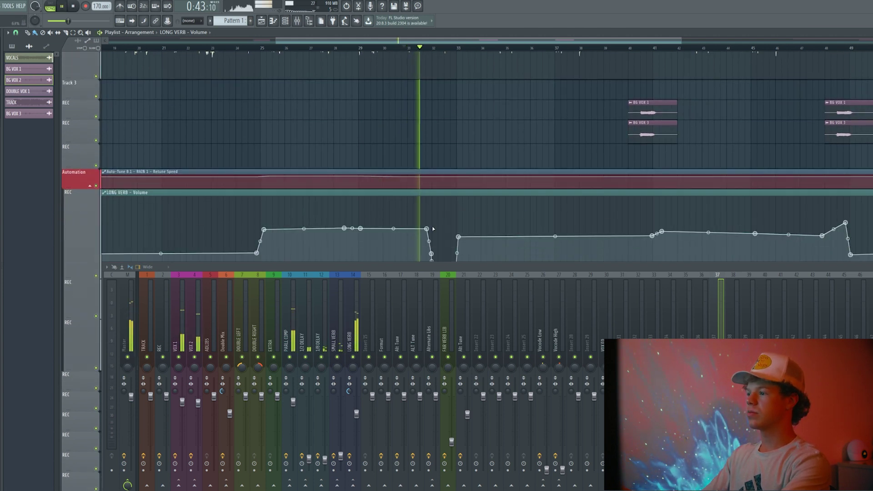
{"action": "key", "text": "space"}
{"action": "scroll", "coordinate": [464, 196], "scroll_direction": "up", "scroll_amount": 4}
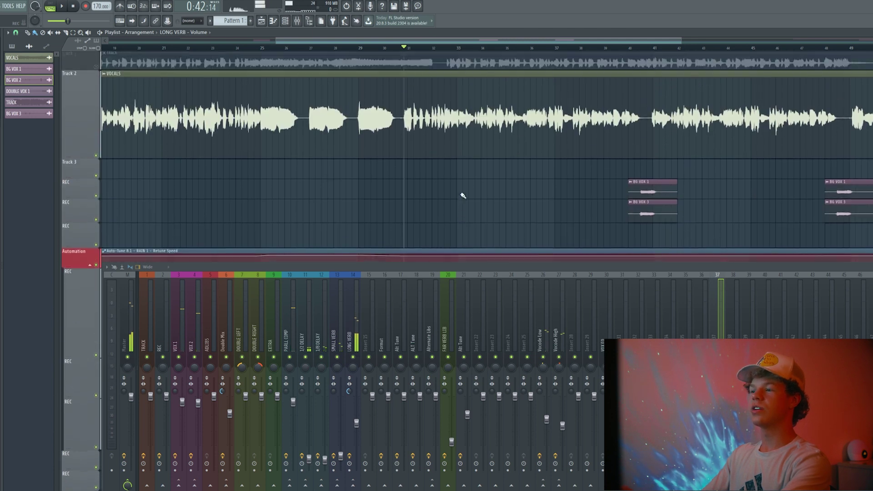
{"action": "left_click", "coordinate": [97, 67]}
Show the automation options of the LONG VERB mixer fader and examine its volume curve around the dip between bars 32 and 33.
{"action": "scroll", "coordinate": [439, 136], "scroll_direction": "down", "scroll_amount": 4}
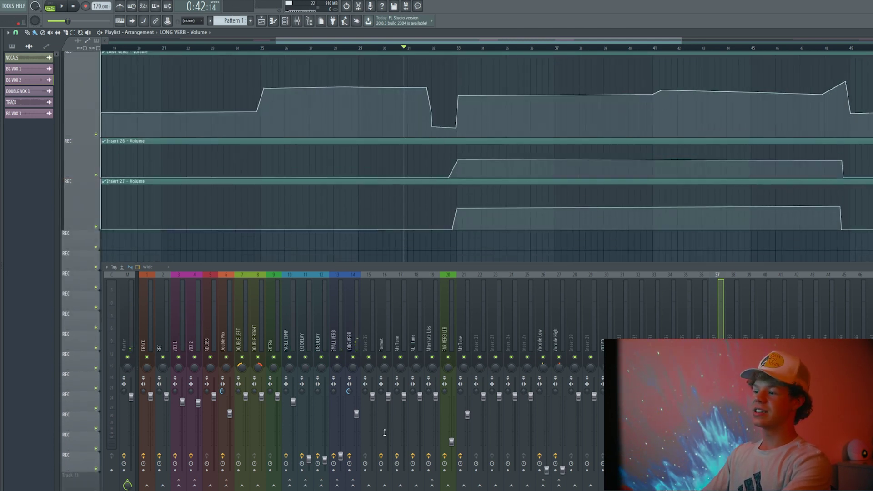
{"action": "right_click", "coordinate": [358, 414]}
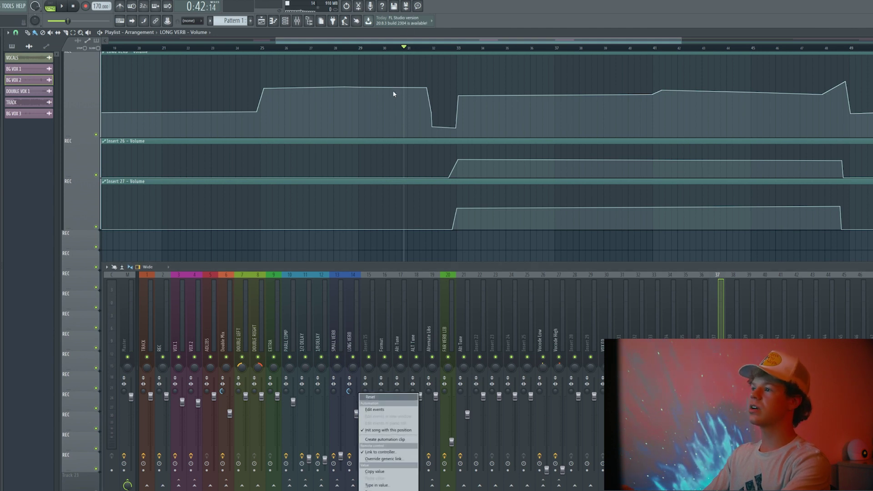
{"action": "key", "text": "Escape"}
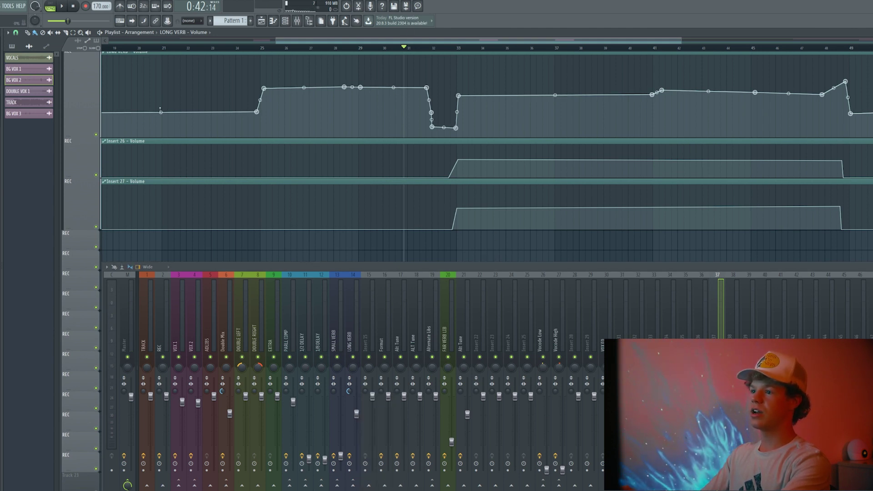
{"action": "scroll", "coordinate": [435, 48], "scroll_direction": "up", "scroll_amount": 3}
{"action": "scroll", "coordinate": [409, 91], "scroll_direction": "up", "scroll_amount": 1}
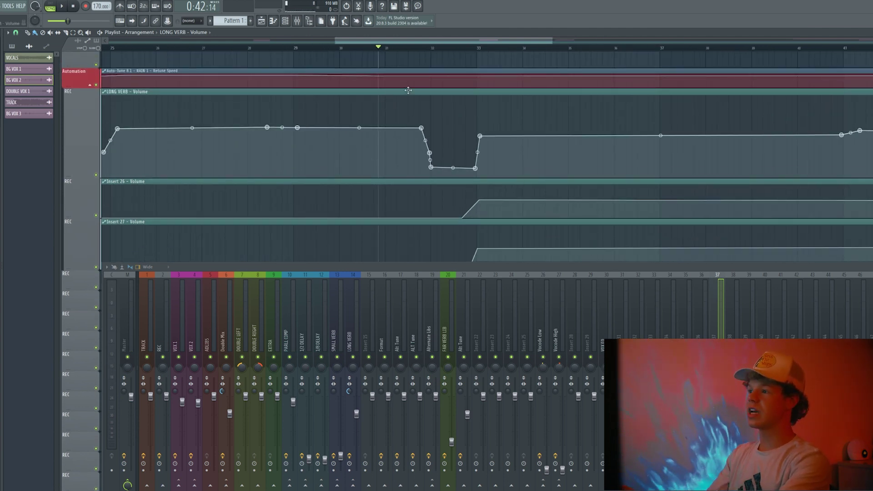
{"action": "mouse_move", "coordinate": [434, 170]}
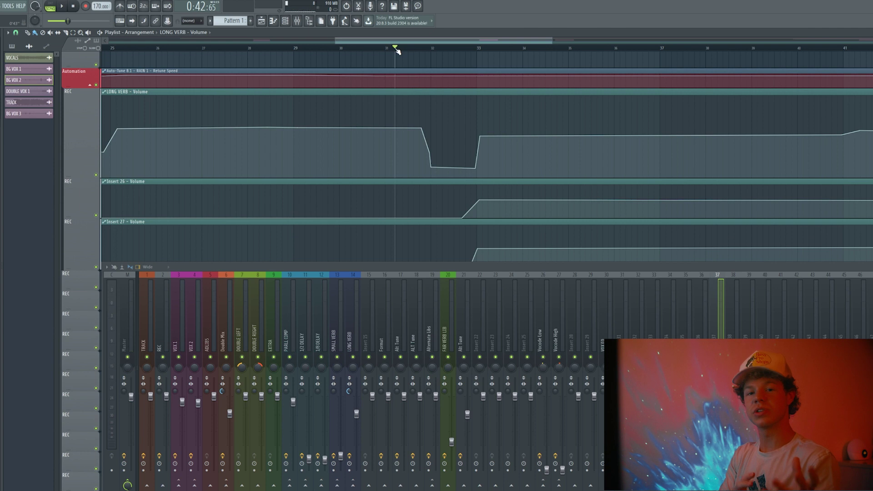
{"action": "scroll", "coordinate": [396, 50], "scroll_direction": "down", "scroll_amount": 5}
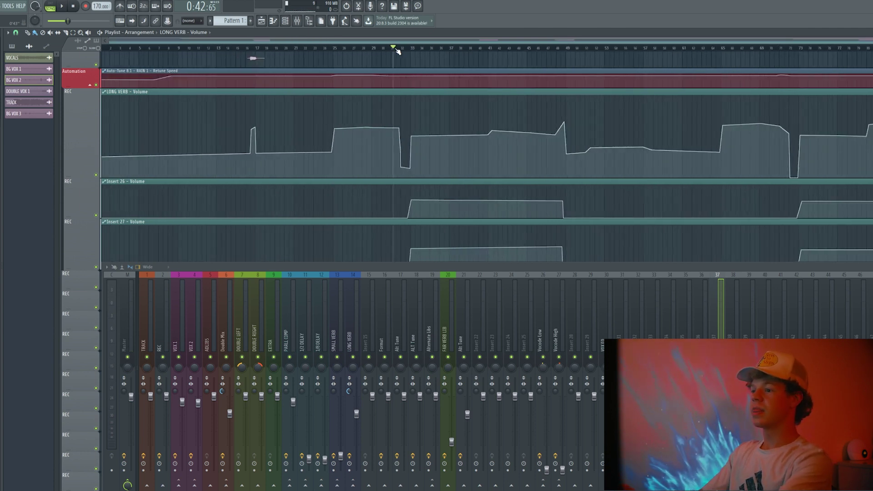
Select the Master mixer track and play the full mix from just after bar 31.
{"action": "left_click", "coordinate": [132, 325]}
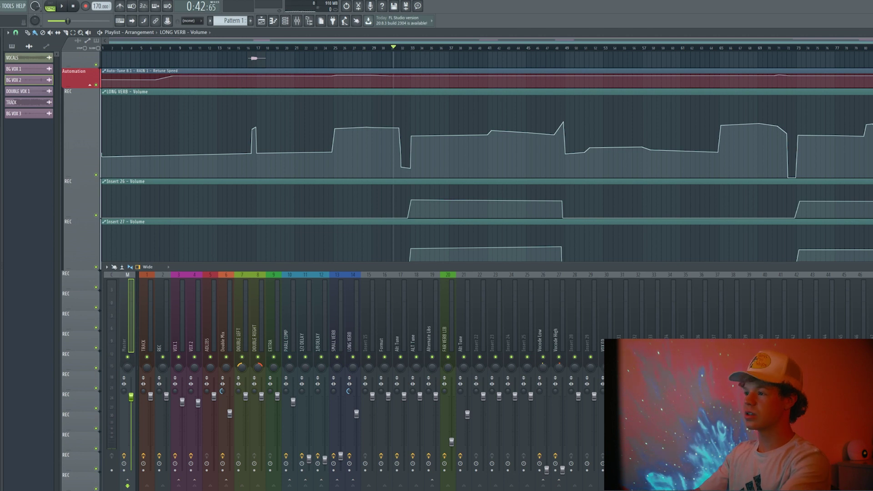
{"action": "scroll", "coordinate": [430, 193], "scroll_direction": "up", "scroll_amount": 5}
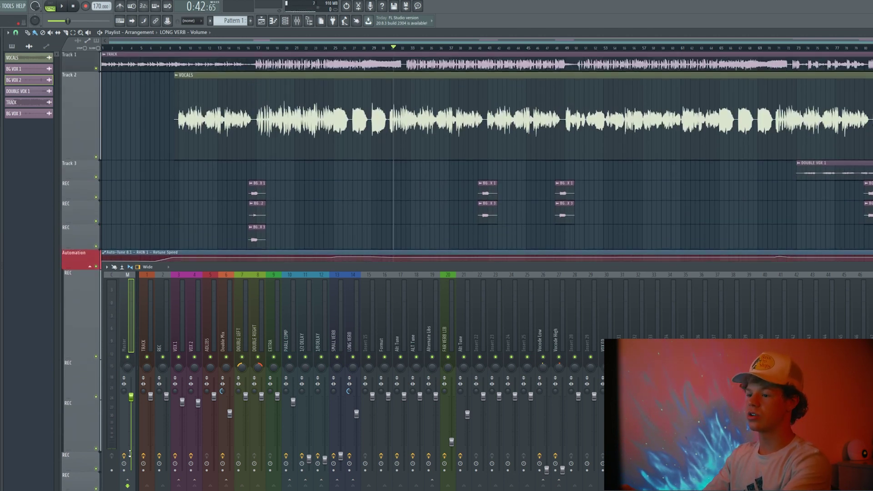
{"action": "key", "text": "space"}
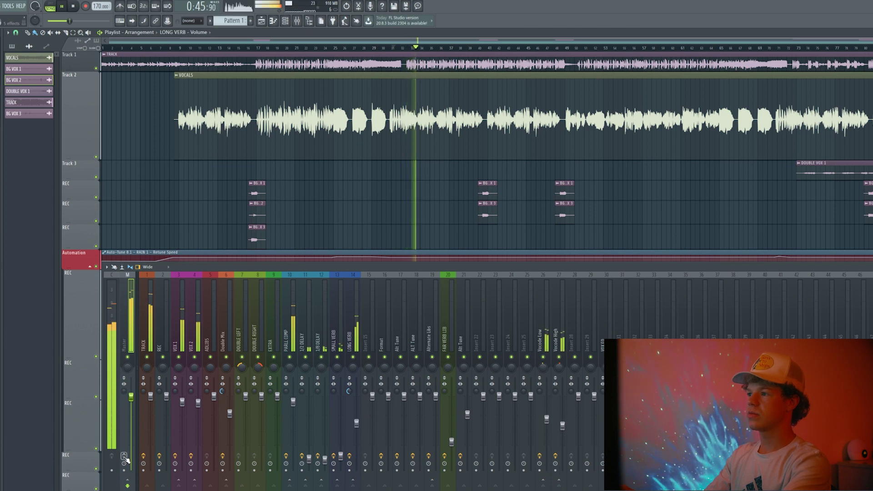
{"action": "key", "text": "space"}
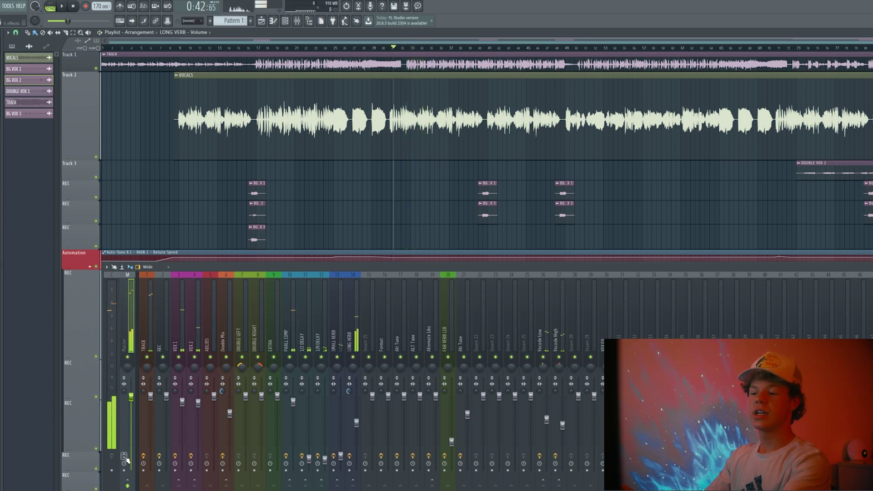
Replay the mix from just after bar 31 and open the Master effect plugins, including C6 Stereo, L3-LL Multi Stereo and CLA-2A Stereo.
{"action": "key", "text": "space"}
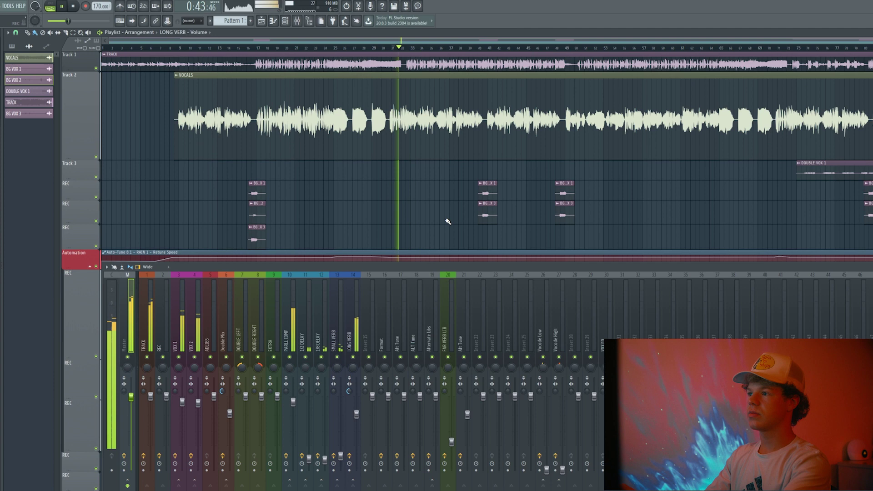
{"action": "left_click", "coordinate": [872, 300]}
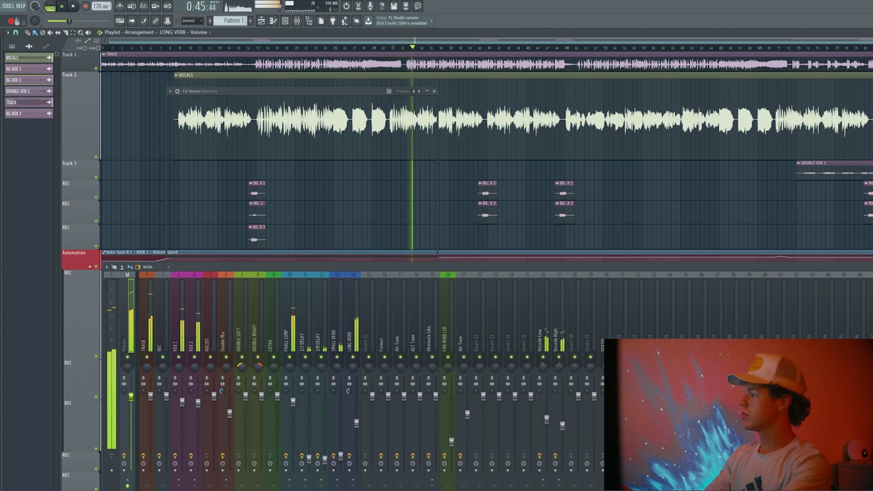
{"action": "left_click", "coordinate": [872, 311]}
{"action": "left_click", "coordinate": [872, 323]}
{"action": "left_click", "coordinate": [872, 334]}
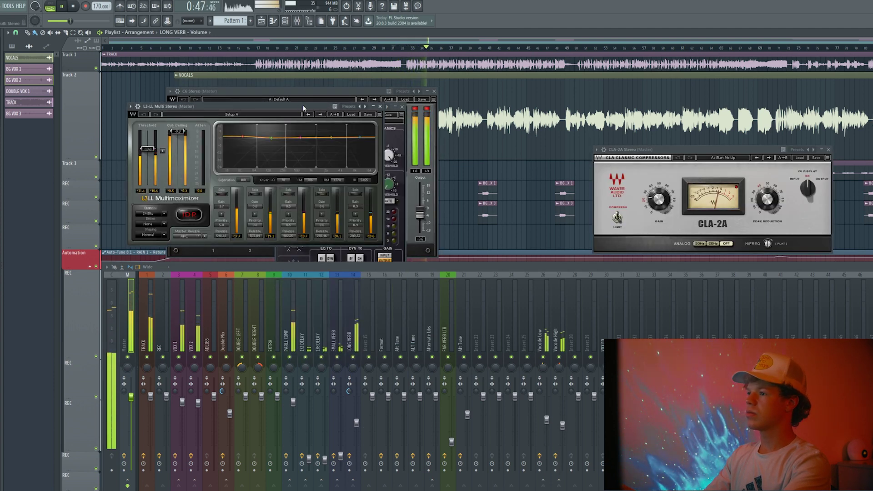
Spread the overlapping Master plugin windows apart, including L3-LL Multi Stereo and C6 Stereo, to view their settings.
{"action": "left_click_drag", "start_coordinate": [254, 107], "coordinate": [555, 137]}
{"action": "left_click_drag", "start_coordinate": [317, 111], "coordinate": [465, 108]}
{"action": "left_click_drag", "start_coordinate": [342, 92], "coordinate": [435, 110]}
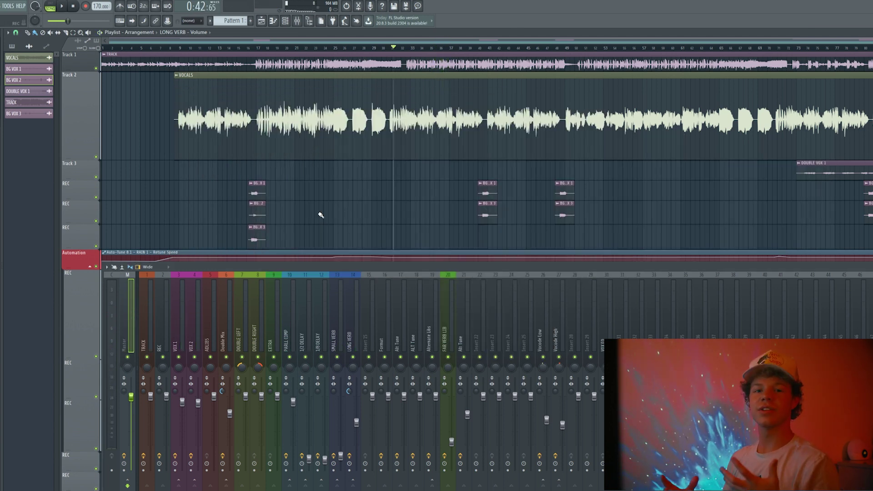